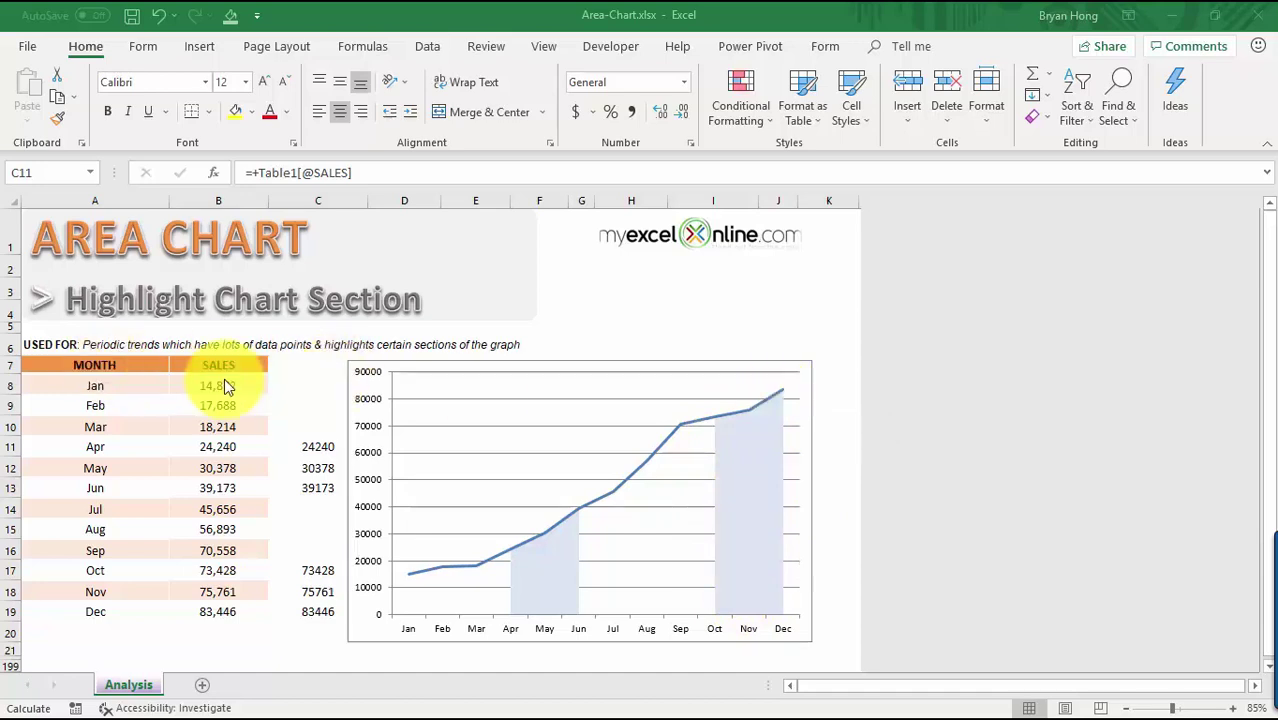
# Review the month and sales data and the formulas behind the column C helper values.
pyautogui.moveTo(106, 362); pyautogui.dragTo(232, 615)
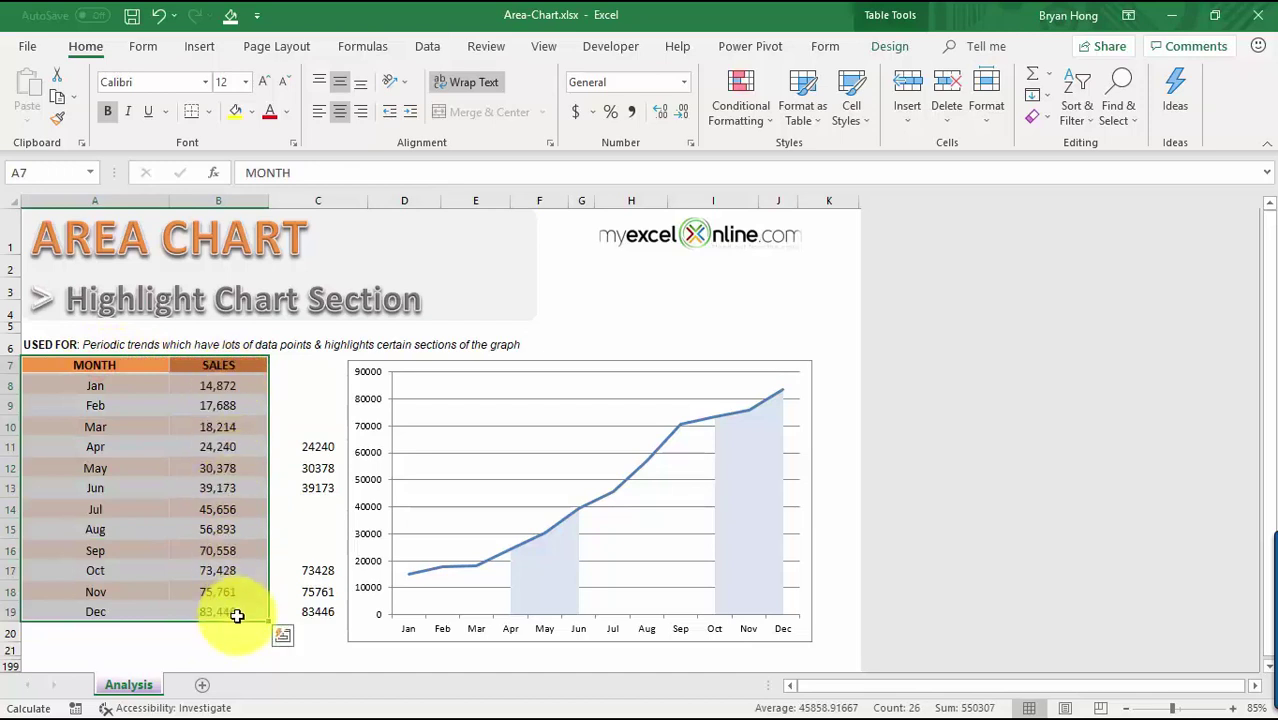
pyautogui.click(313, 371)
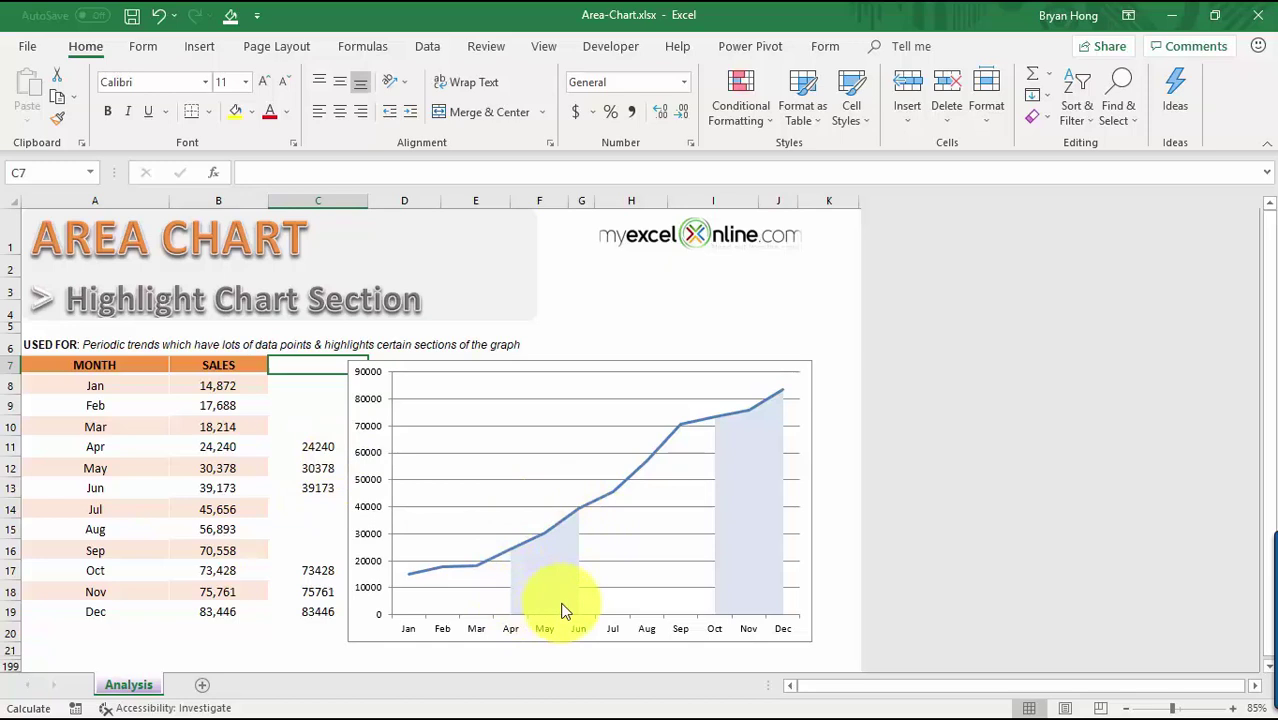
pyautogui.click(101, 448)
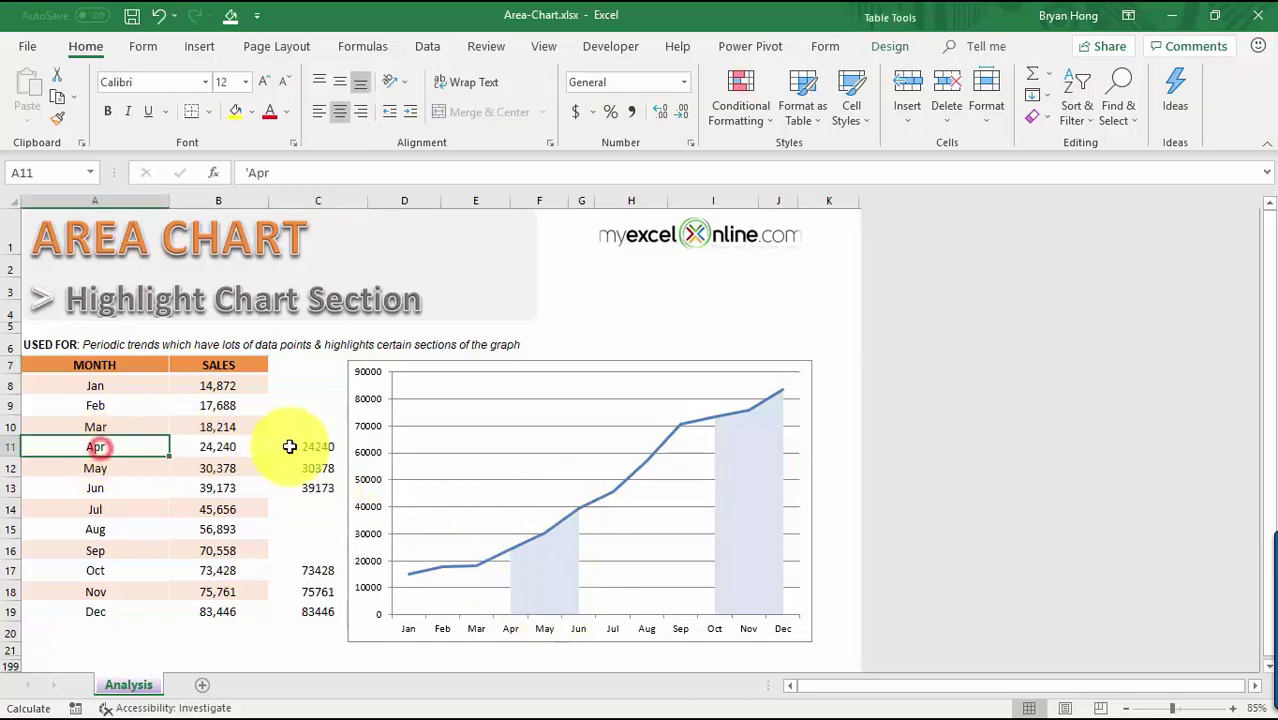
pyautogui.click(328, 445)
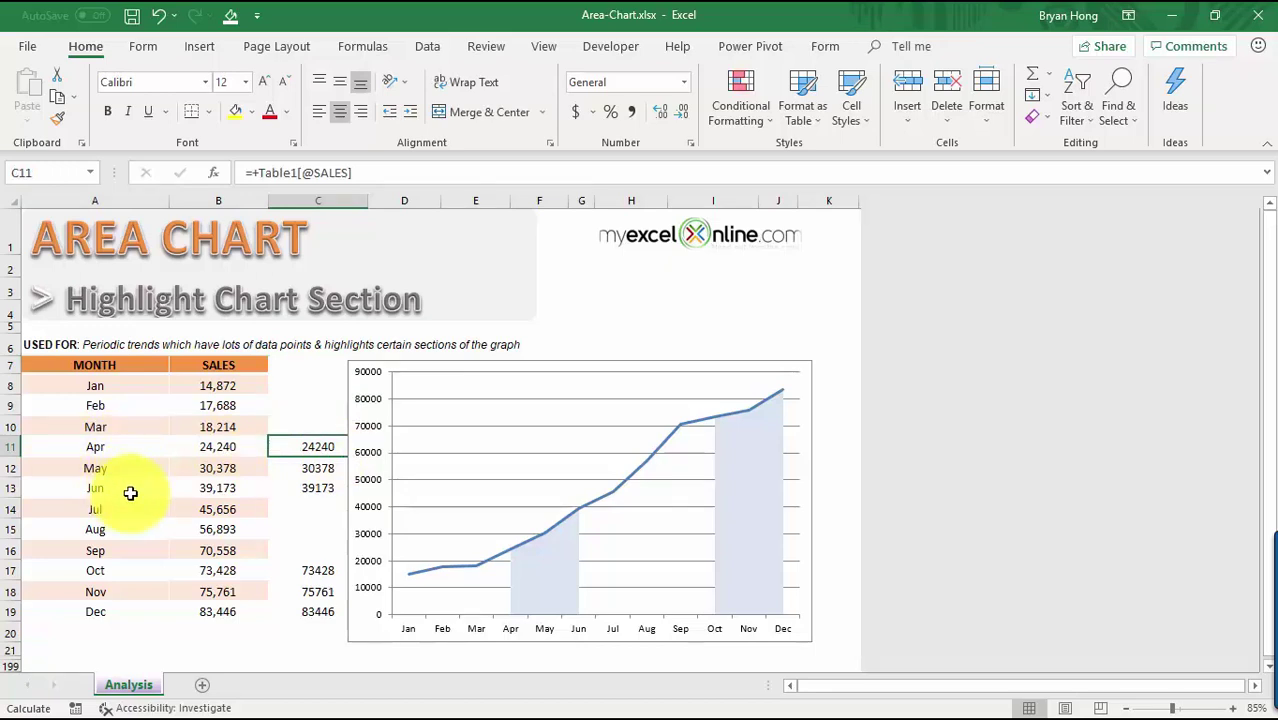
pyautogui.click(124, 570)
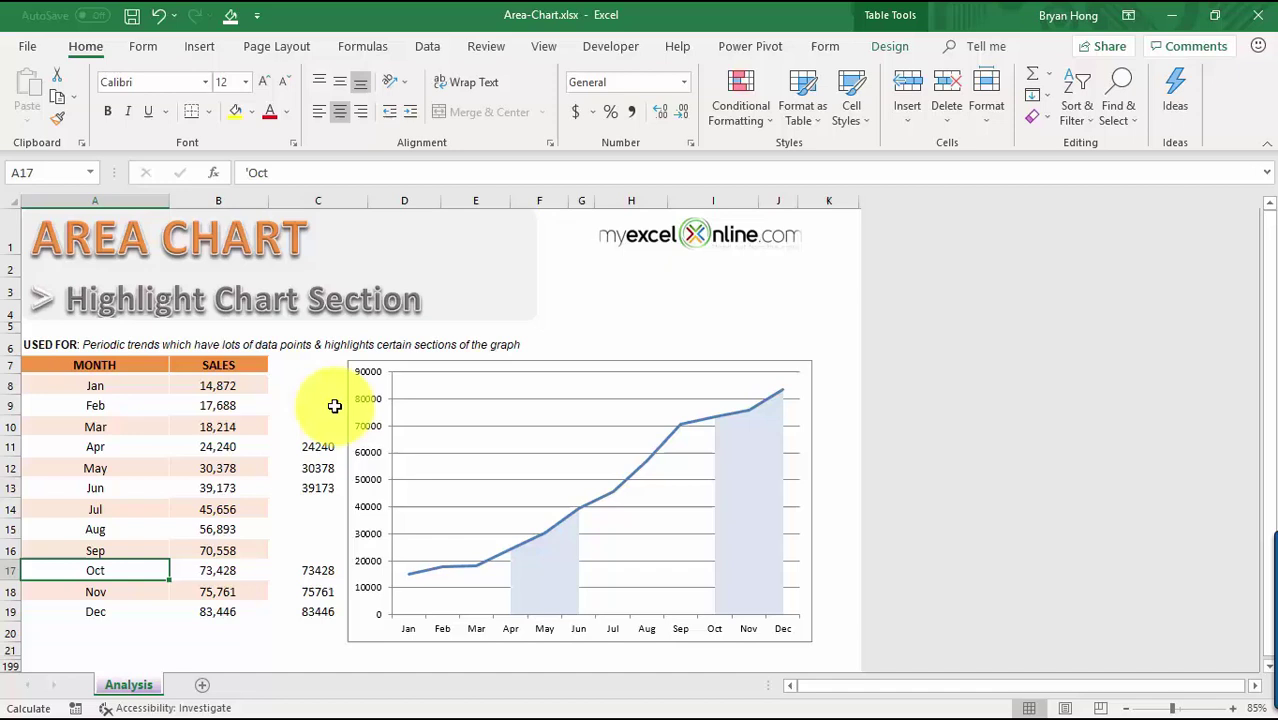
pyautogui.moveTo(317, 360); pyautogui.dragTo(329, 613)
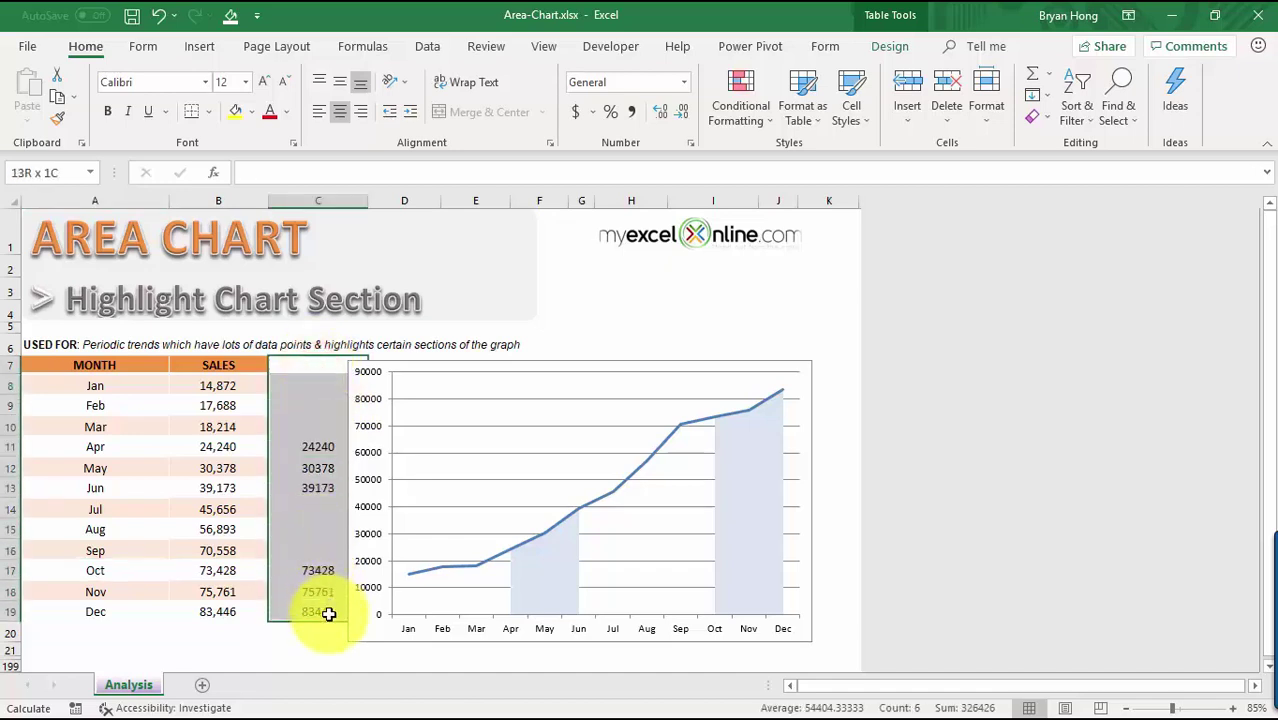
pyautogui.click(320, 446)
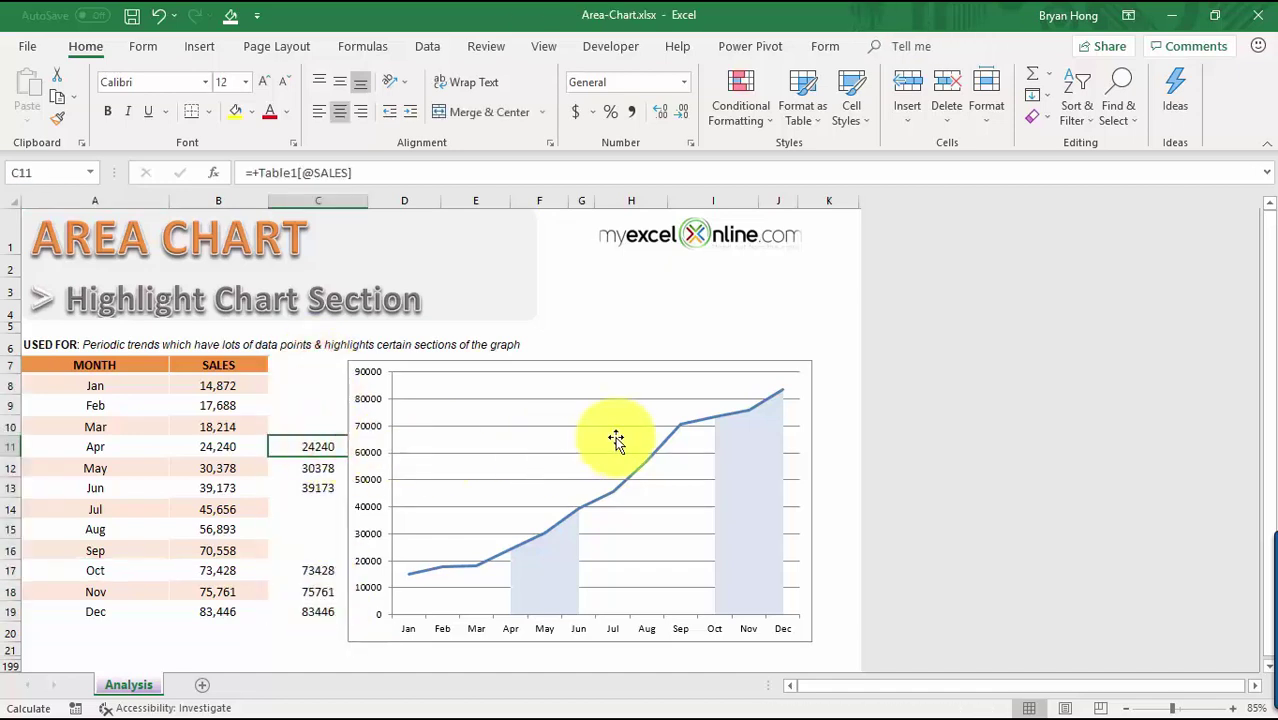
# Delete the existing chart and clear the helper values in C10:C19.
pyautogui.click(381, 374)
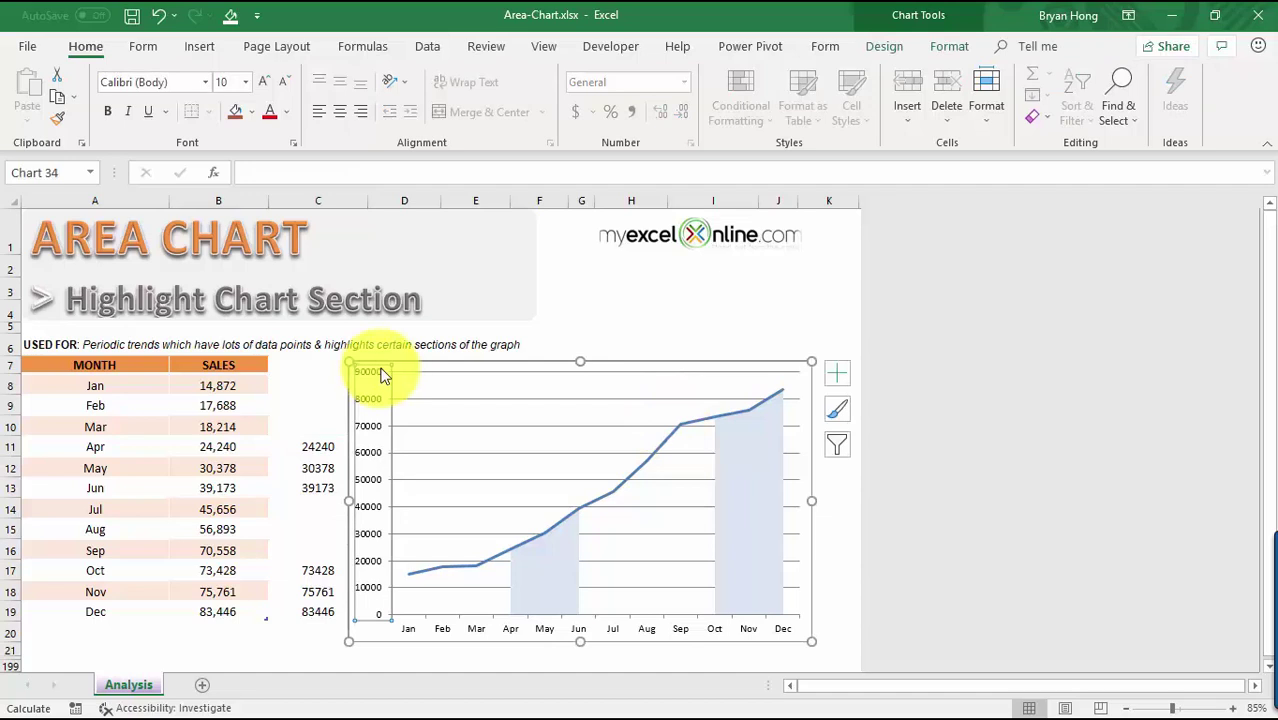
pyautogui.click(500, 360)
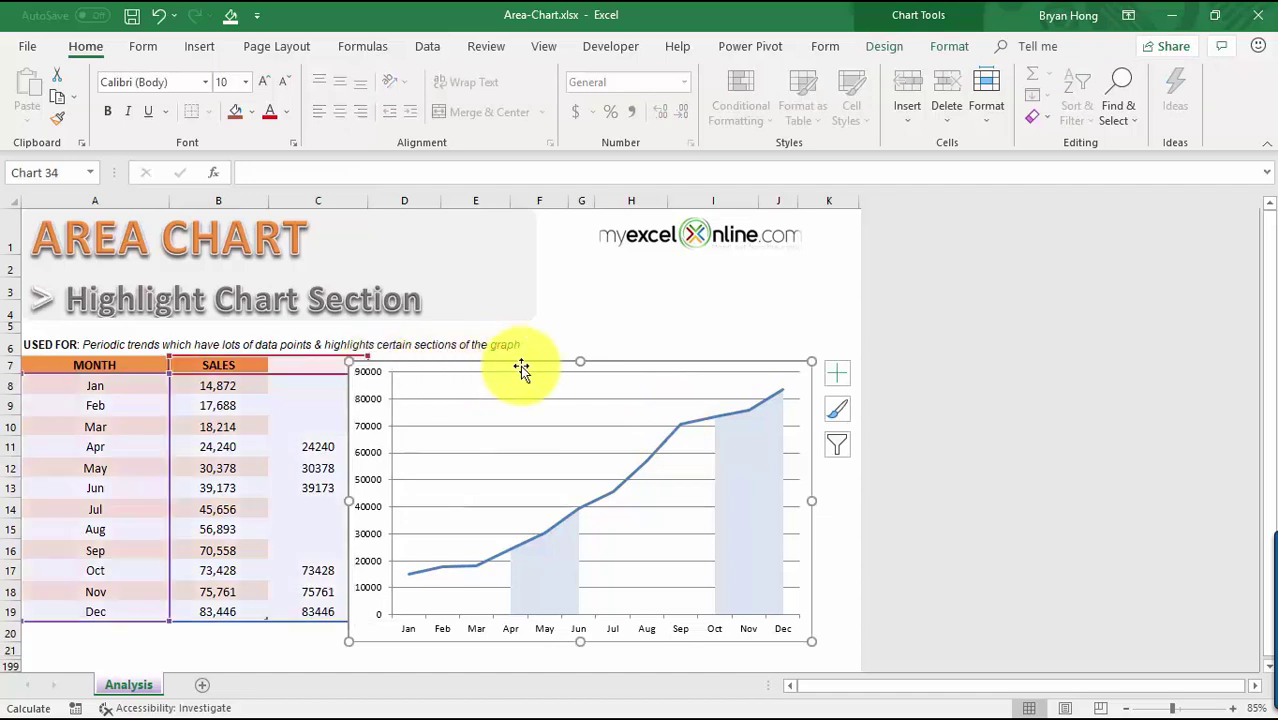
pyautogui.press('Delete')
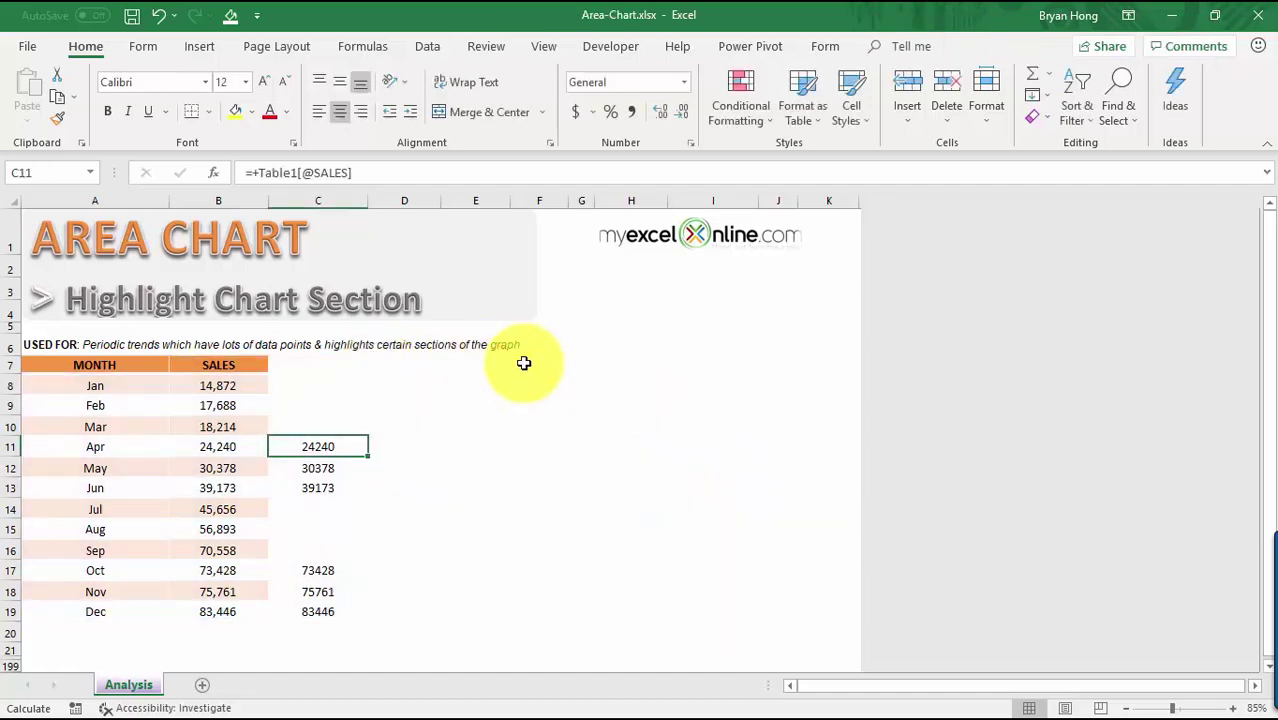
pyautogui.moveTo(318, 420); pyautogui.dragTo(333, 619)
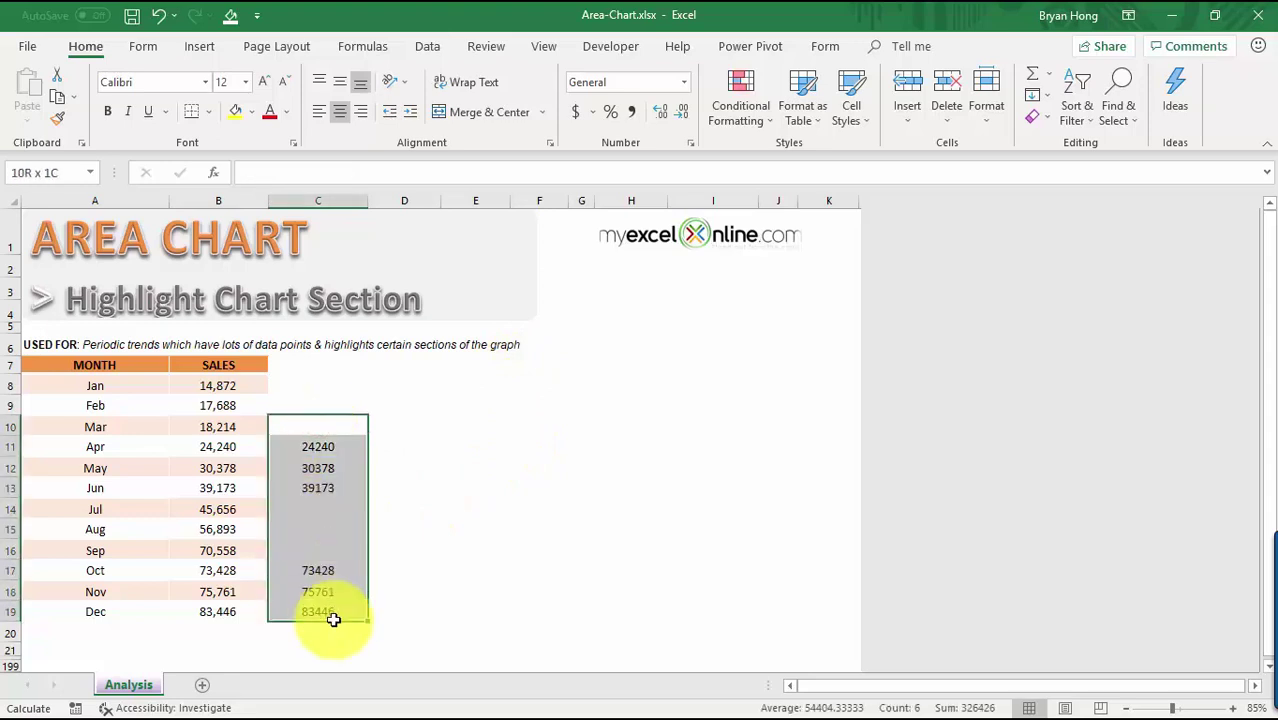
pyautogui.press('Delete')
pyautogui.click(422, 384)
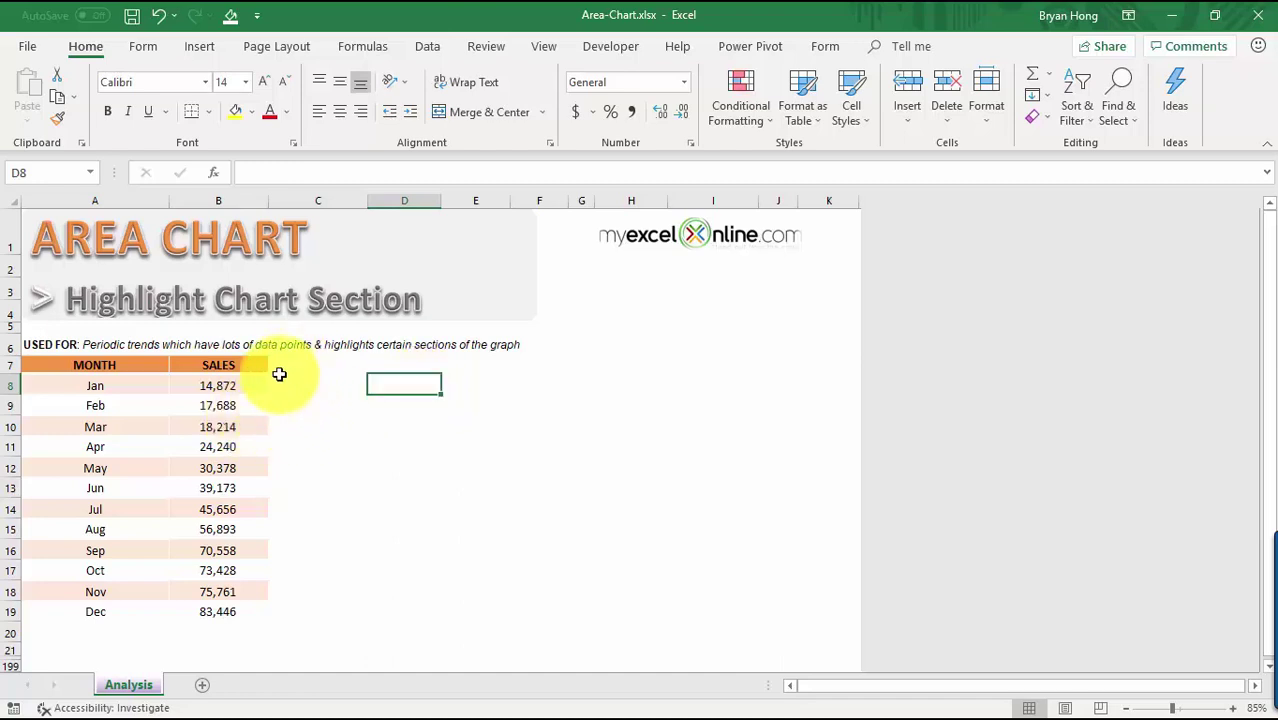
# Copy the Apr–Jun and Oct–Dec sales values into column C beside SALES.
pyautogui.click(221, 447)
pyautogui.moveTo(231, 482); pyautogui.dragTo(345, 497)
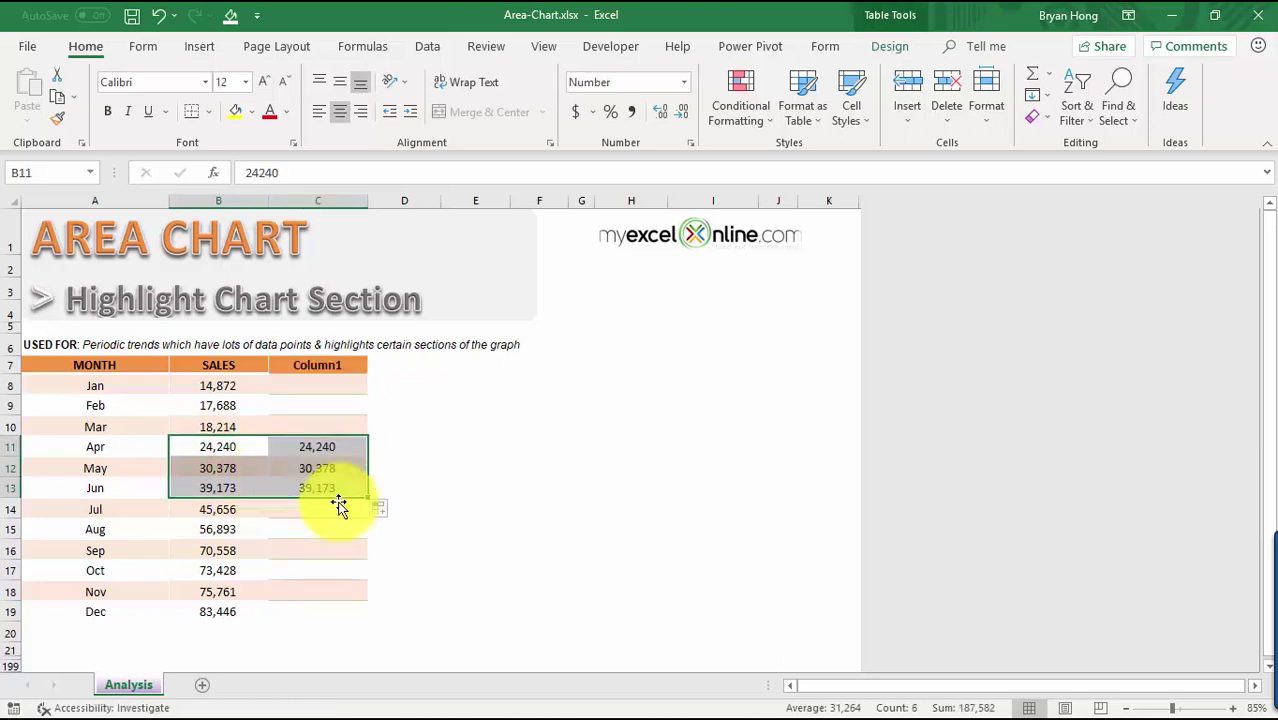
pyautogui.click(240, 528)
pyautogui.click(240, 568)
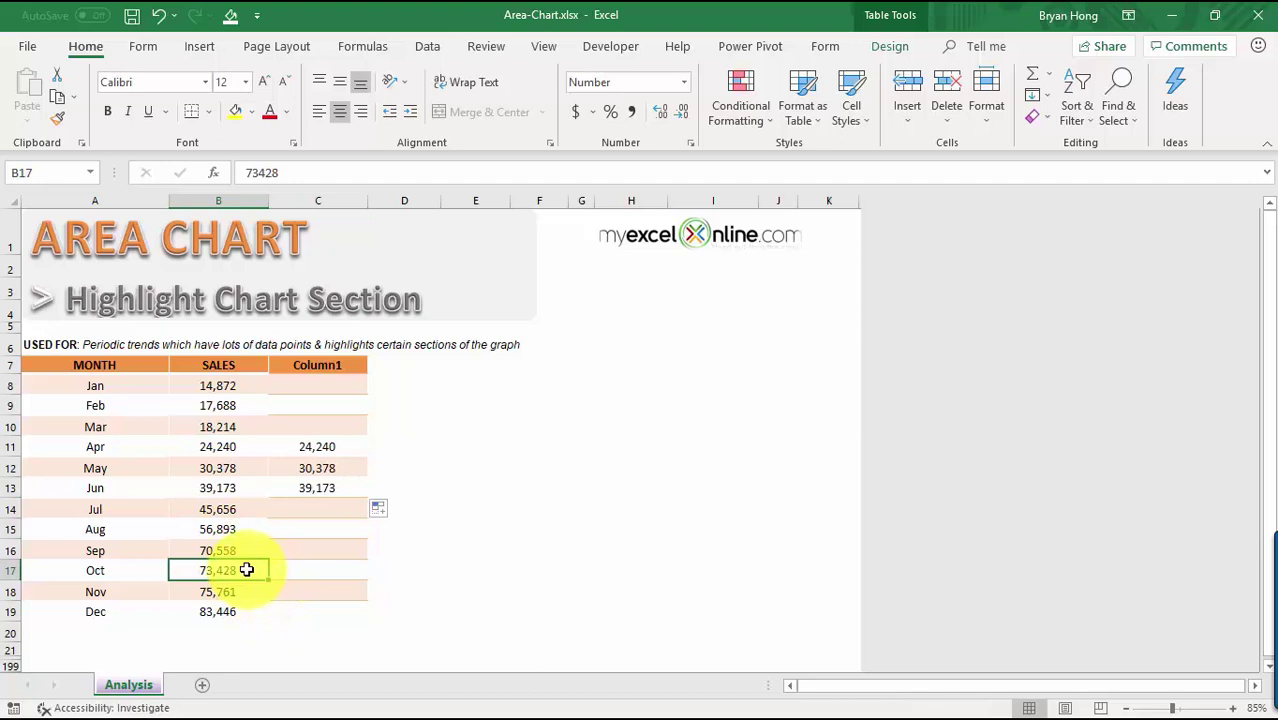
pyautogui.moveTo(251, 569); pyautogui.dragTo(334, 620)
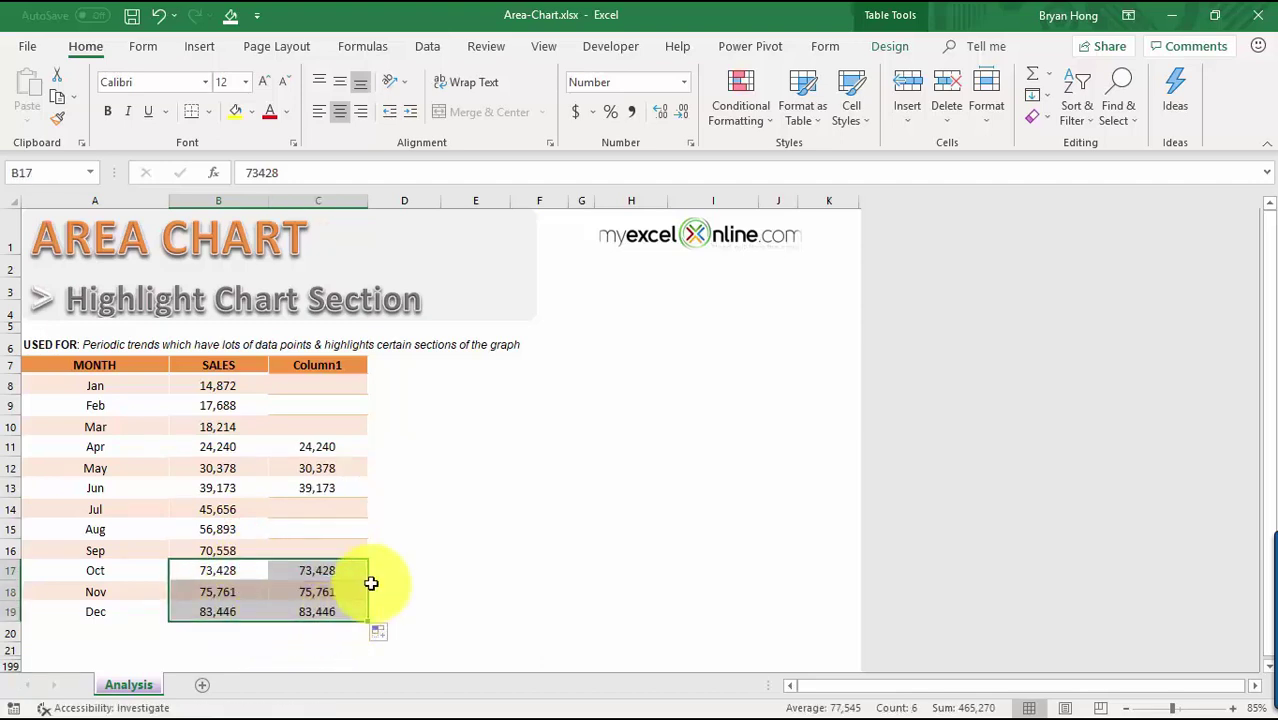
# Rename the new column's header to 'Highlights'.
pyautogui.click(344, 366)
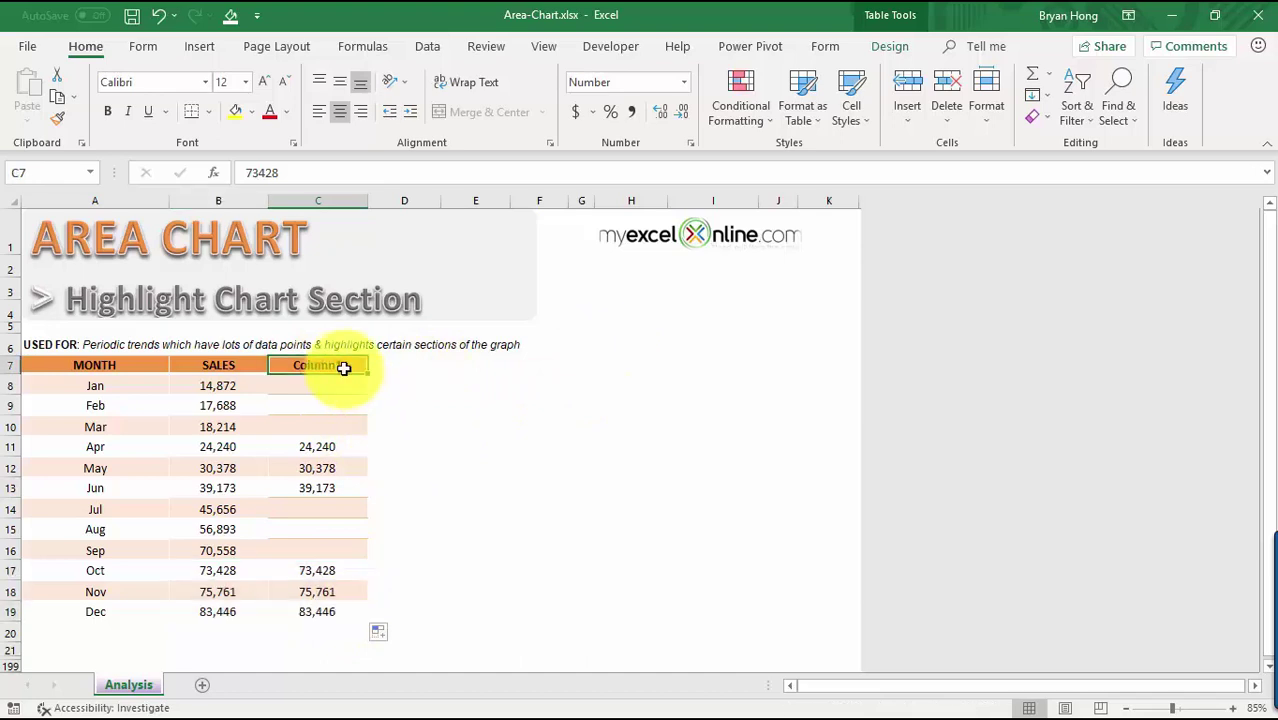
pyautogui.write('Highlights')
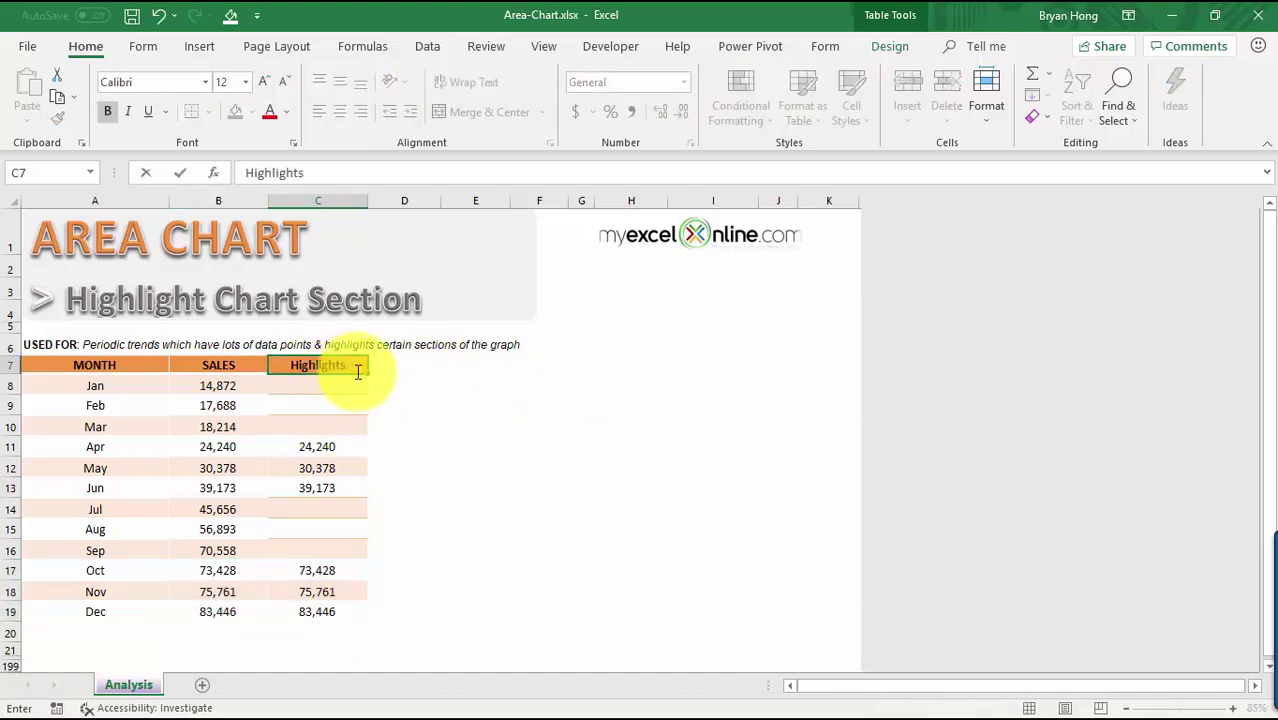
pyautogui.press('Return')
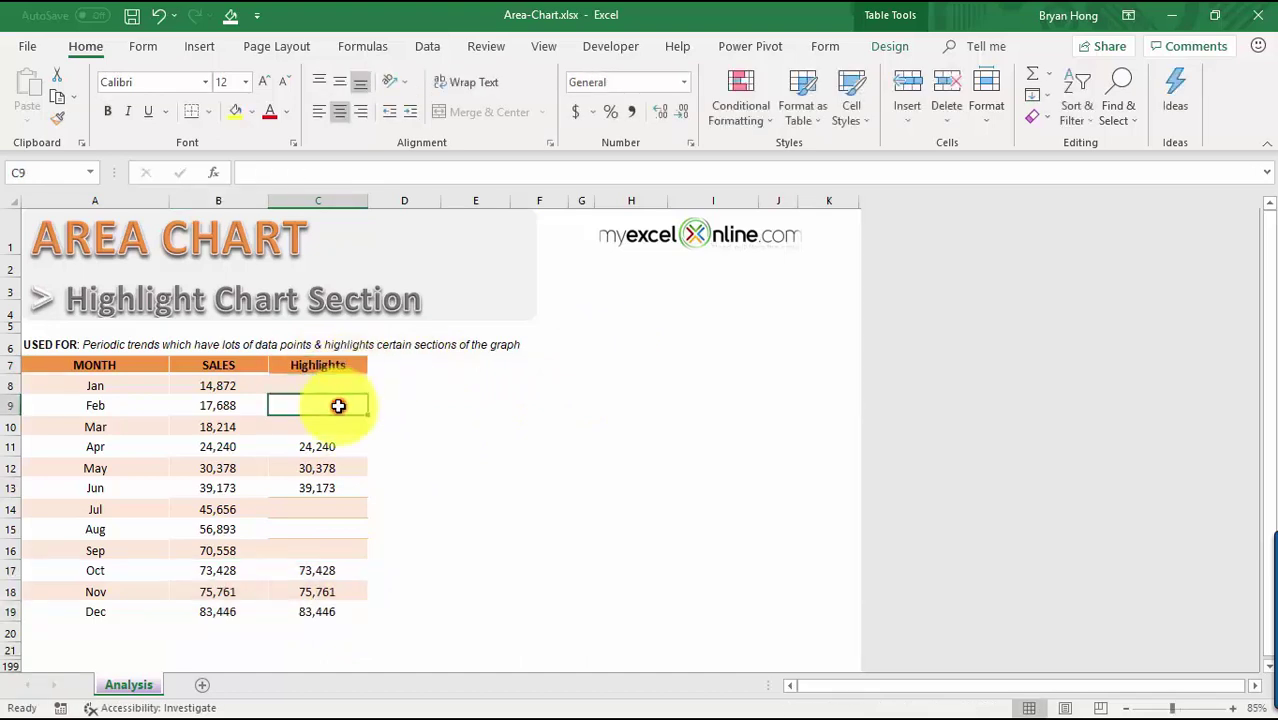
pyautogui.click(322, 448)
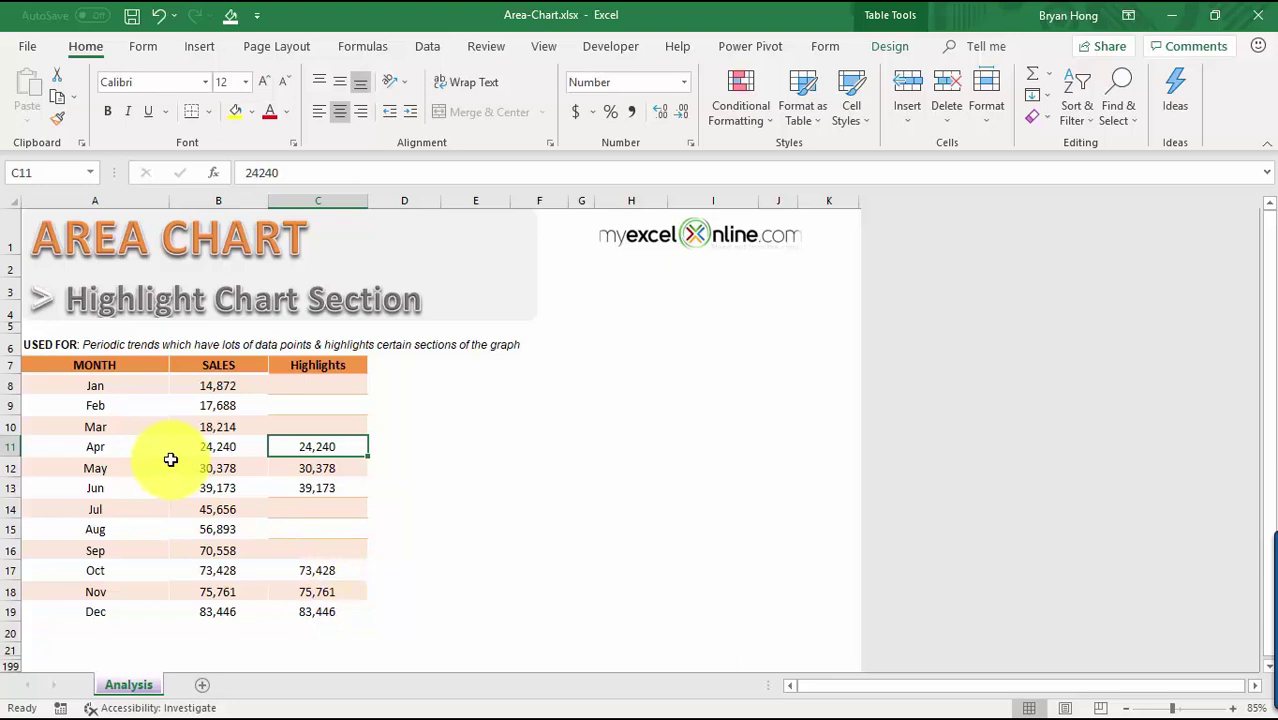
# Insert a basic line chart of the MONTH and SALES data from All Charts > Line.
pyautogui.click(117, 364)
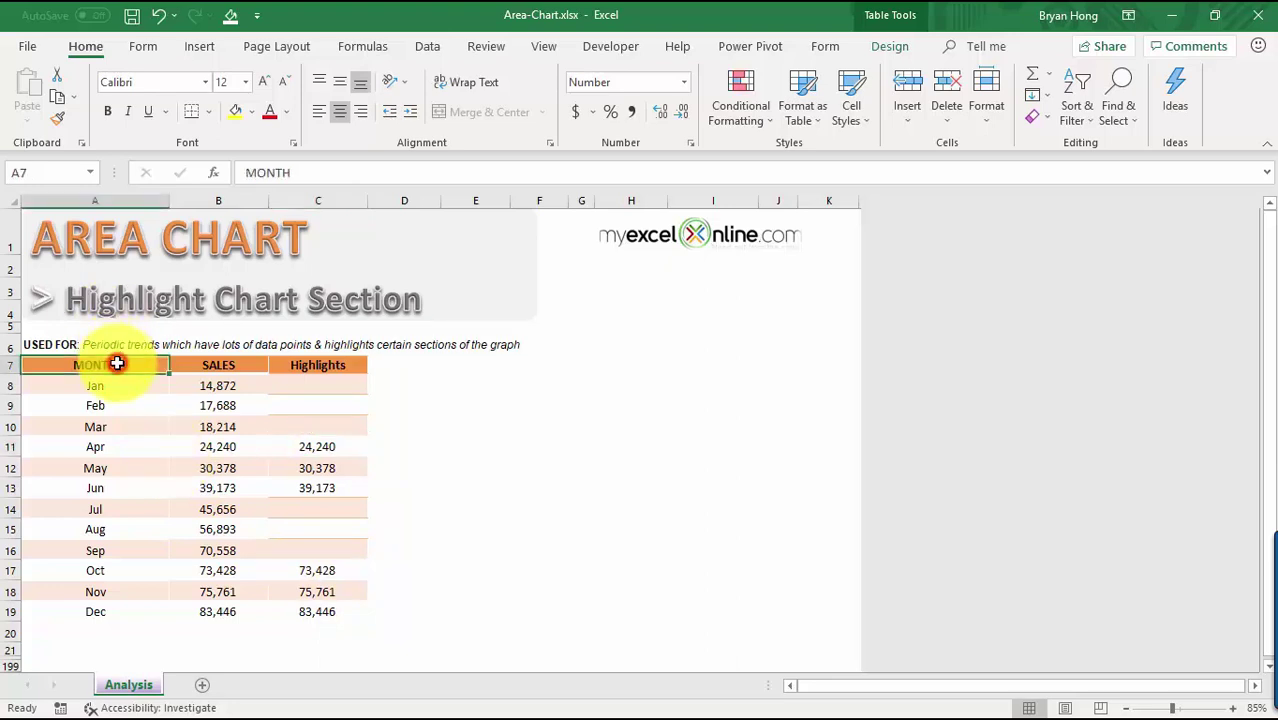
pyautogui.moveTo(117, 364); pyautogui.dragTo(229, 610)
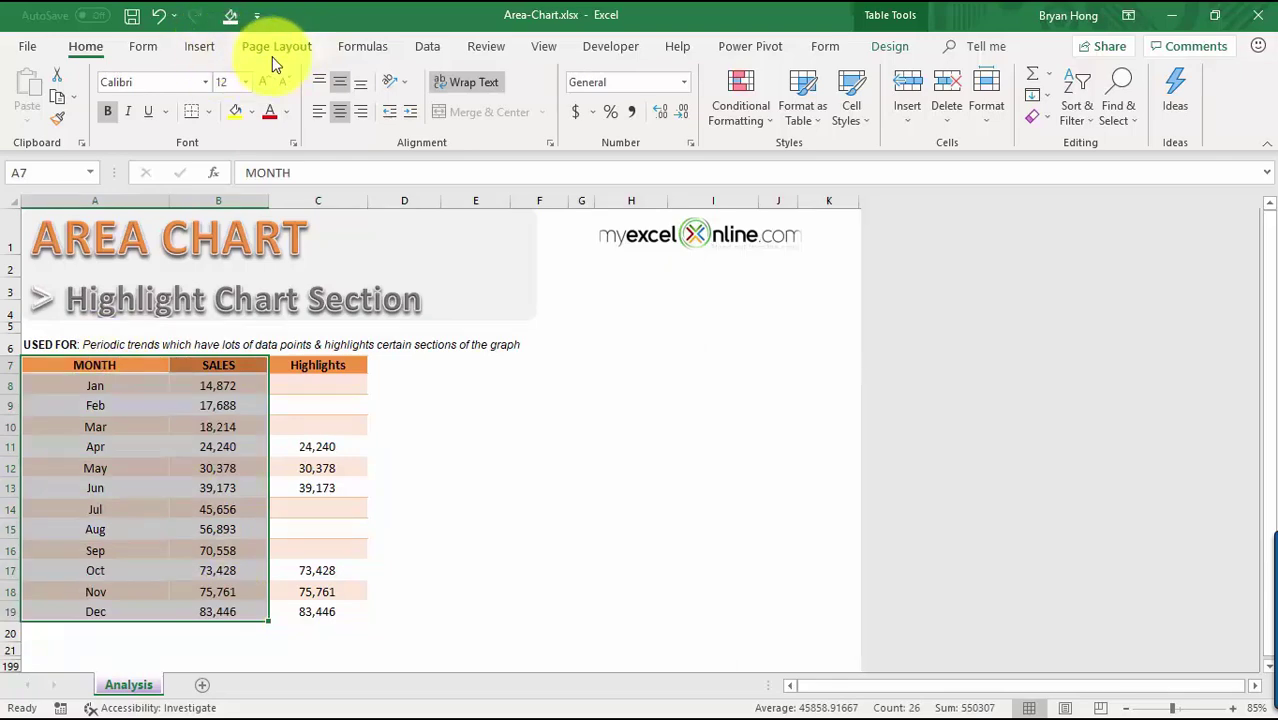
pyautogui.click(226, 52)
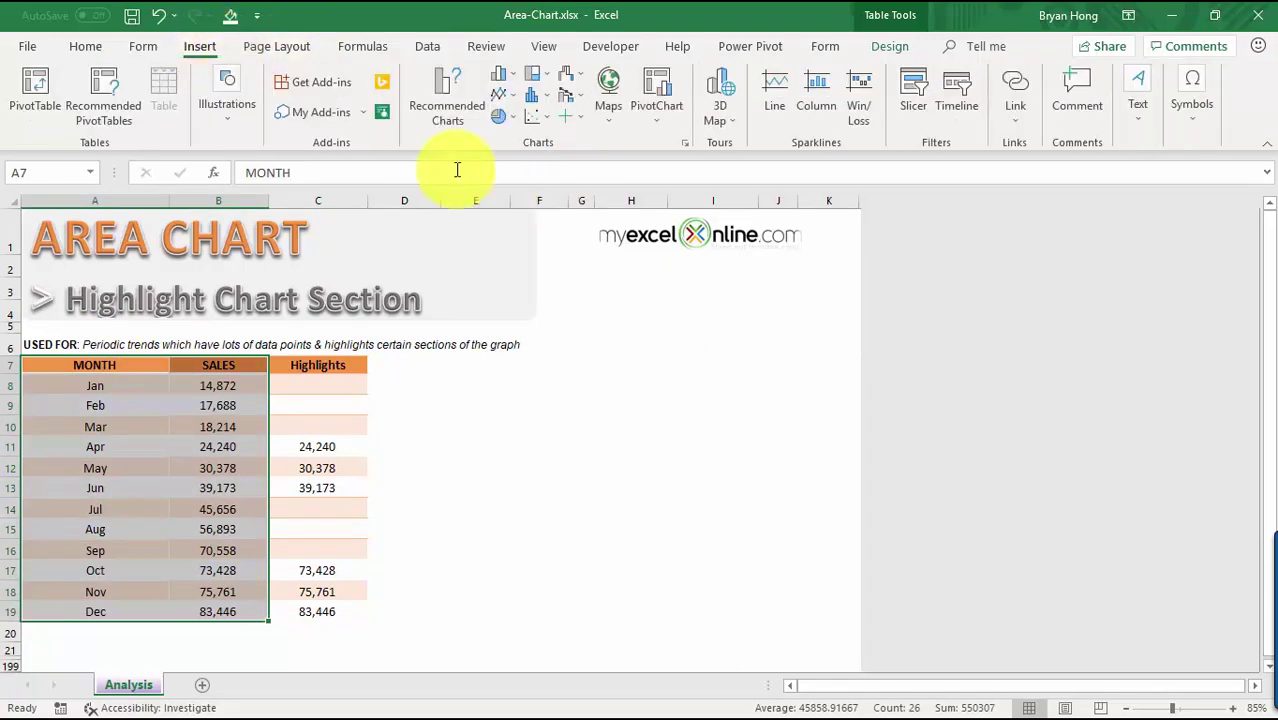
pyautogui.click(445, 123)
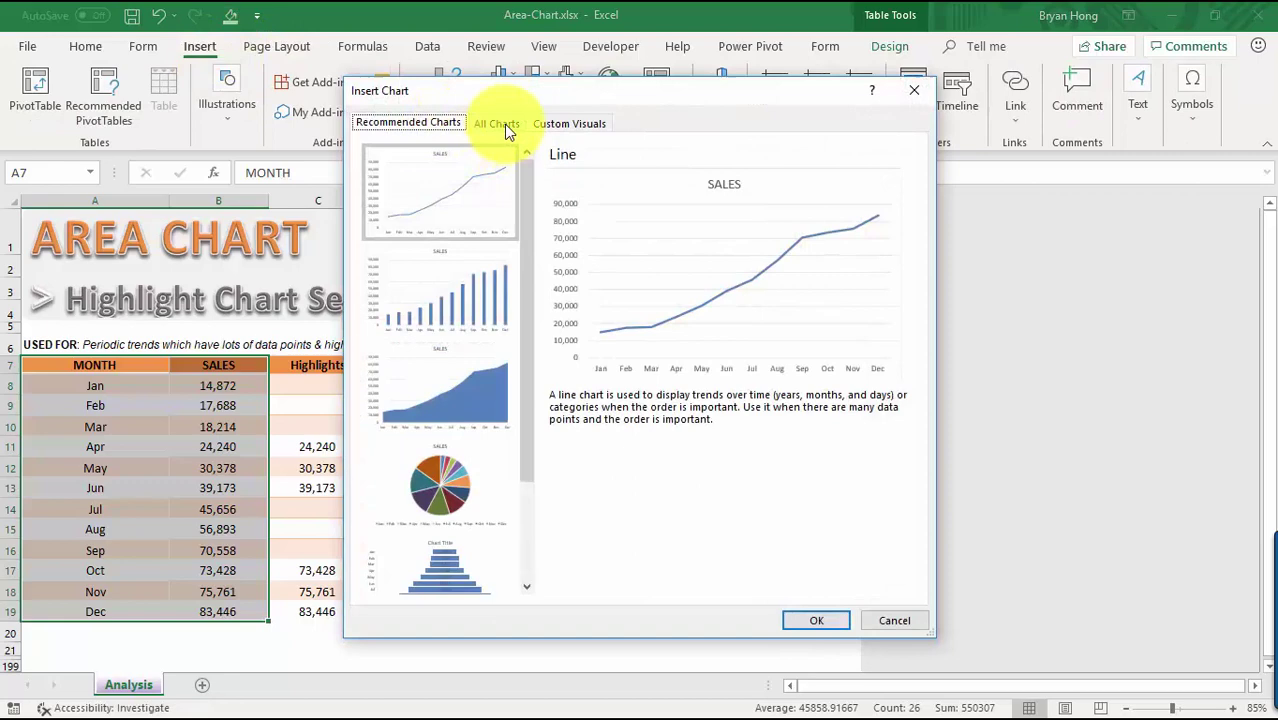
pyautogui.click(505, 125)
pyautogui.click(404, 224)
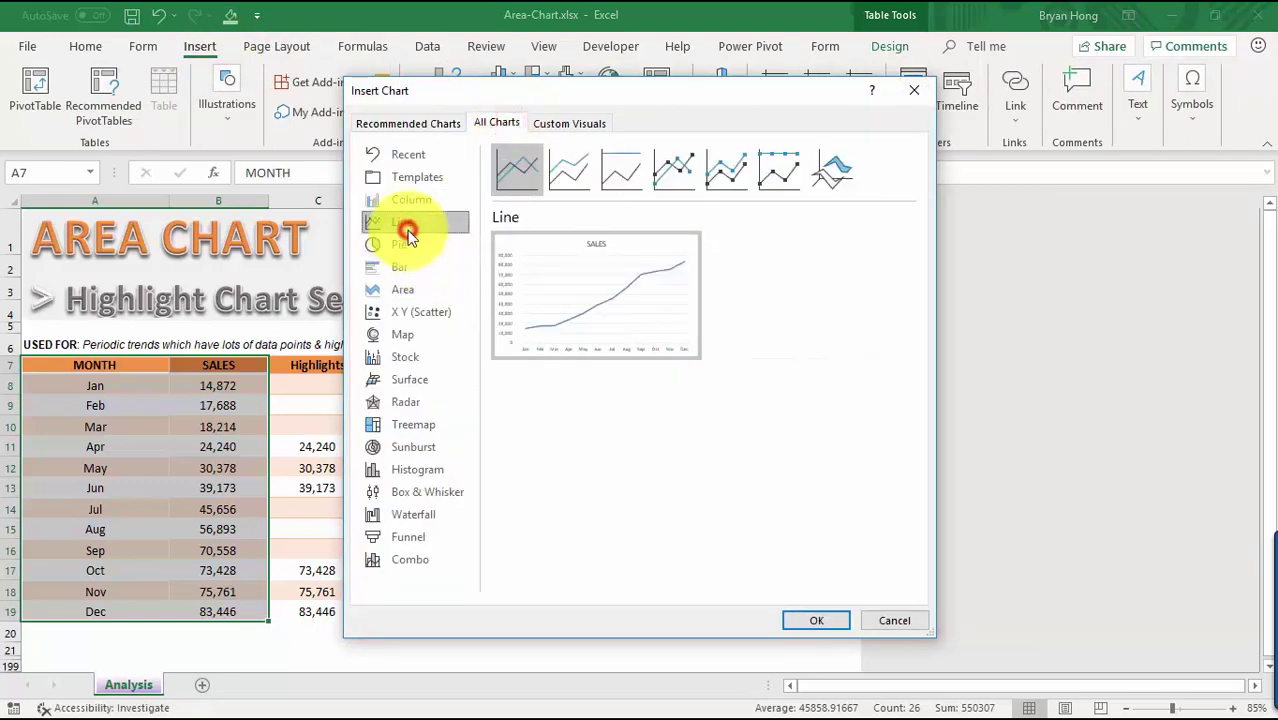
pyautogui.moveTo(613, 271)
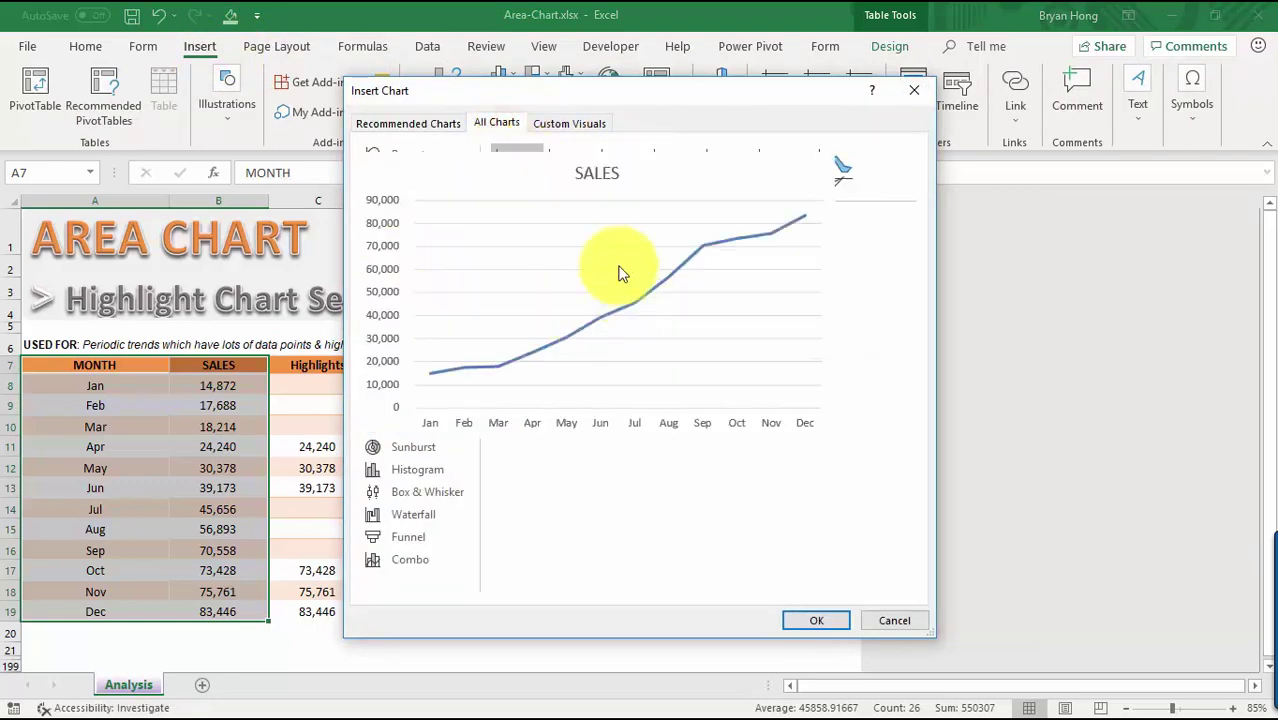
pyautogui.click(818, 620)
# Reposition and enlarge the SALES chart, then extend its data range to include the Highlights column.
pyautogui.moveTo(502, 348); pyautogui.dragTo(656, 388)
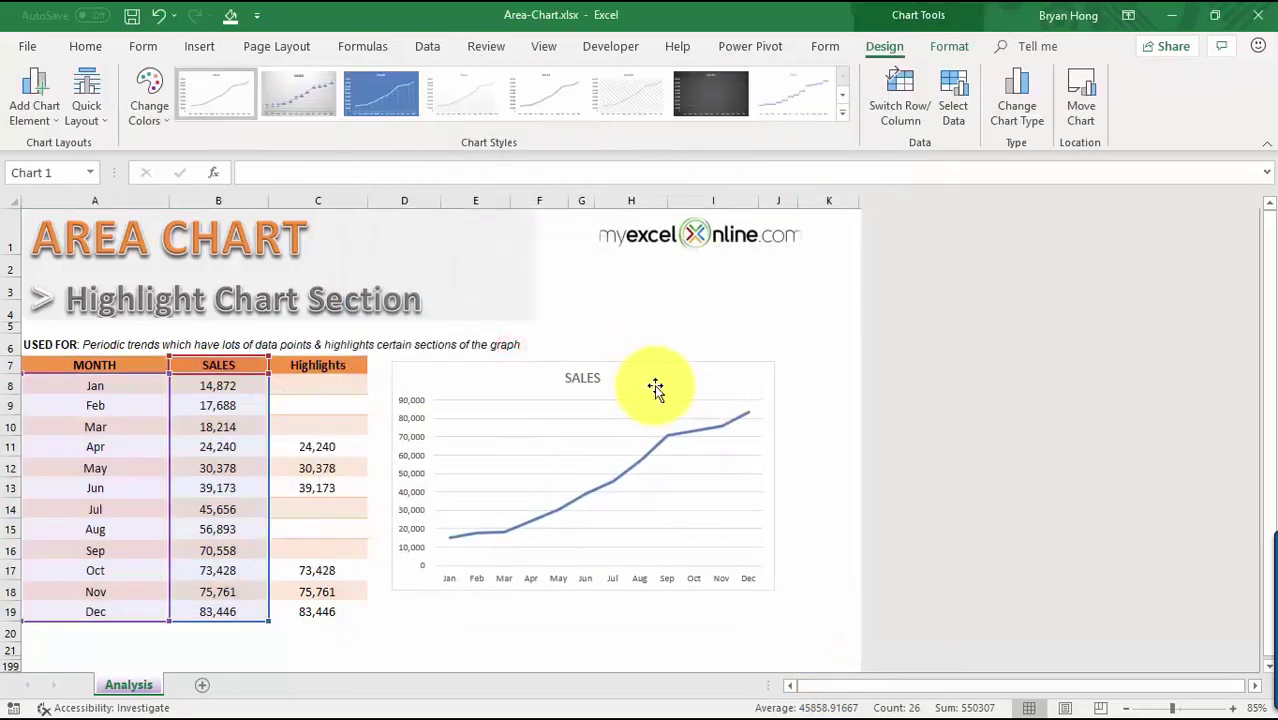
pyautogui.moveTo(779, 590); pyautogui.dragTo(849, 633)
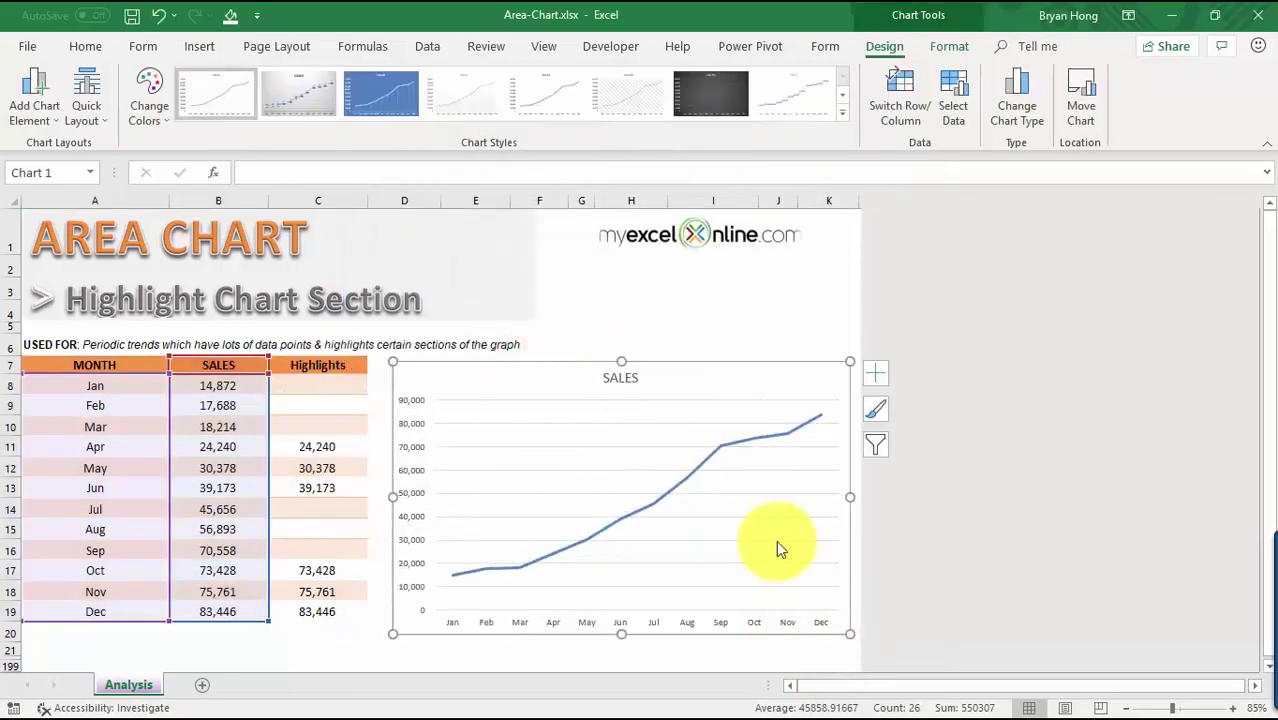
pyautogui.click(773, 533)
pyautogui.click(716, 394)
pyautogui.moveTo(725, 371); pyautogui.dragTo(717, 364)
pyautogui.moveTo(842, 627); pyautogui.dragTo(851, 641)
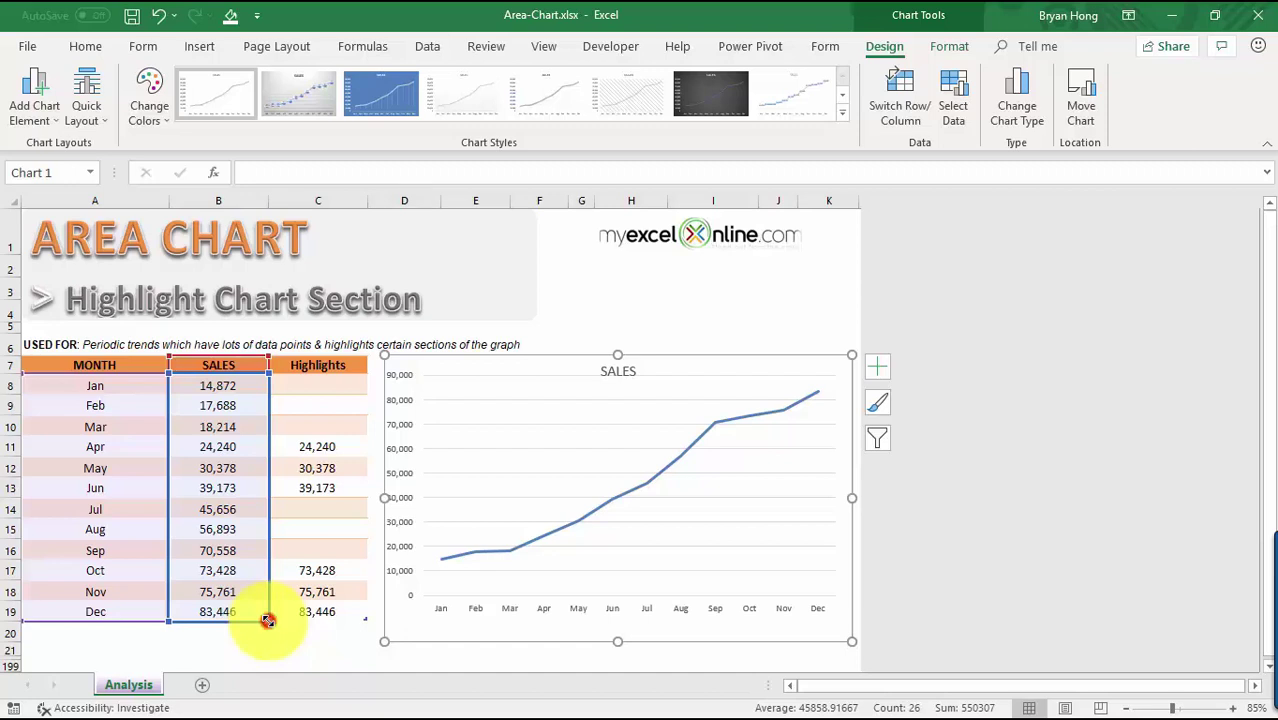
pyautogui.moveTo(270, 621); pyautogui.dragTo(341, 621)
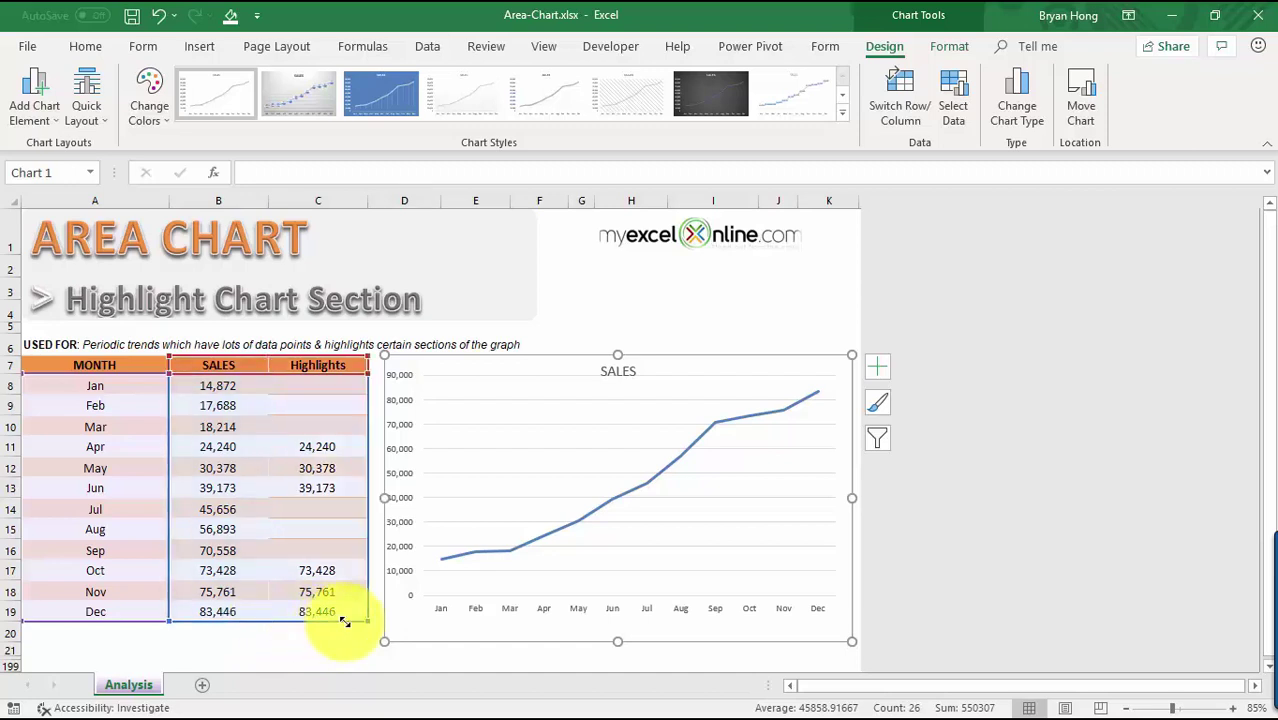
pyautogui.moveTo(345, 622); pyautogui.dragTo(347, 620)
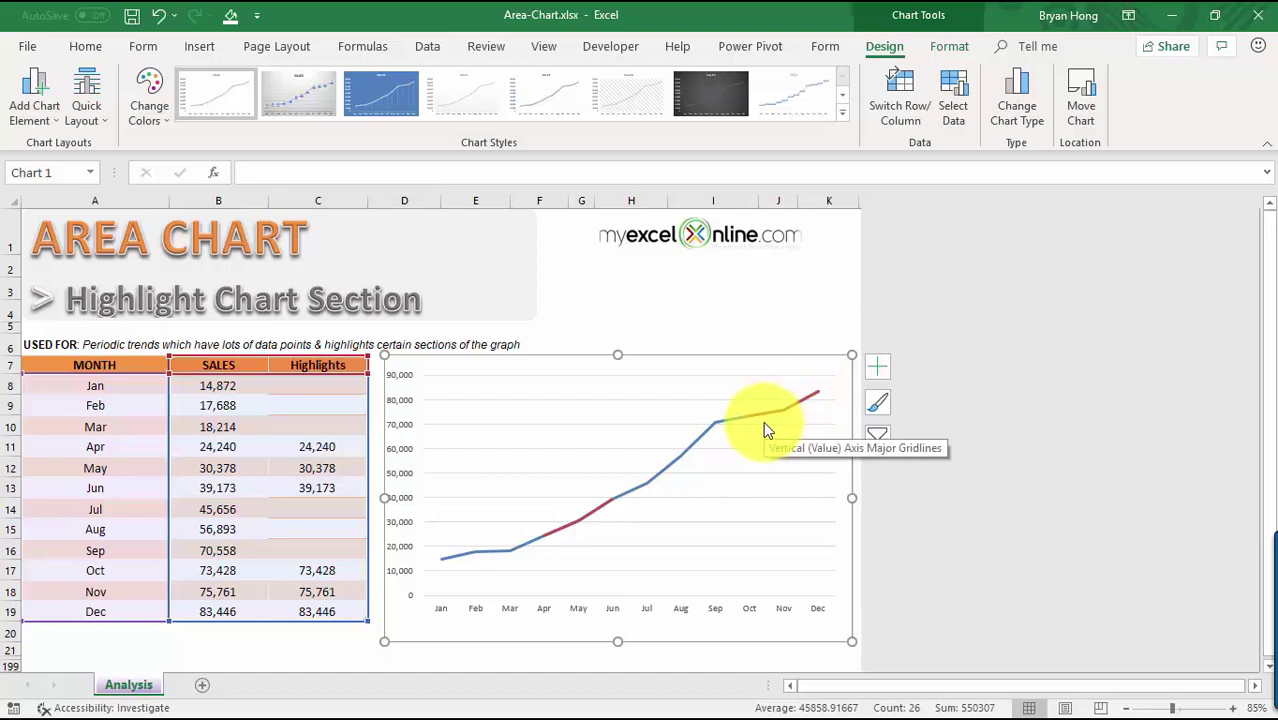
# Change the Highlights series chart type to Area in the combo chart settings.
pyautogui.rightClick(695, 456)
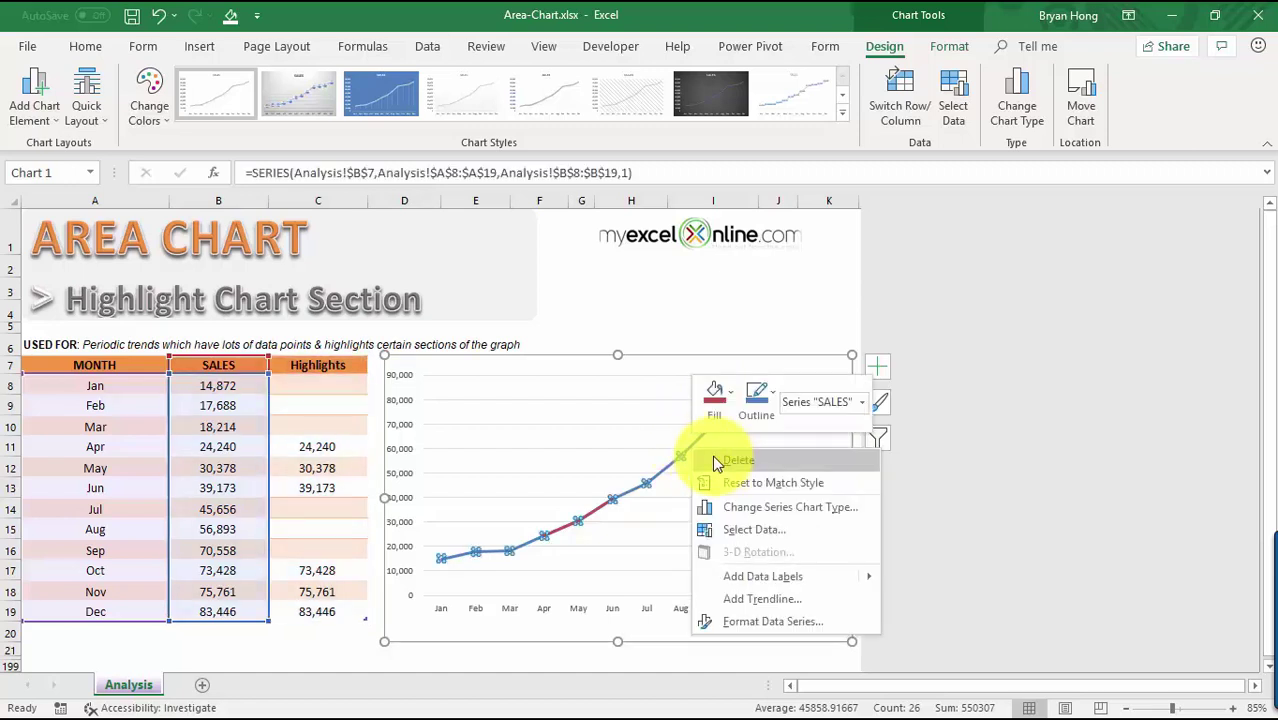
pyautogui.click(838, 507)
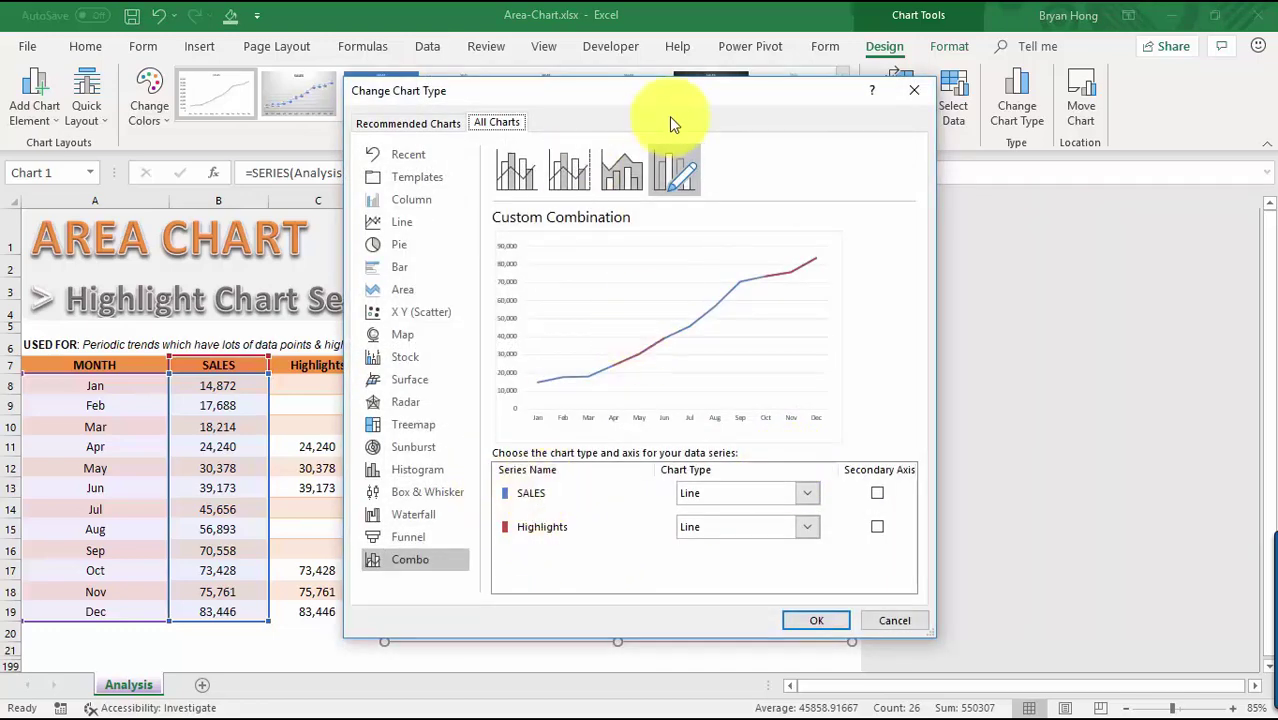
pyautogui.moveTo(682, 96); pyautogui.dragTo(759, 117)
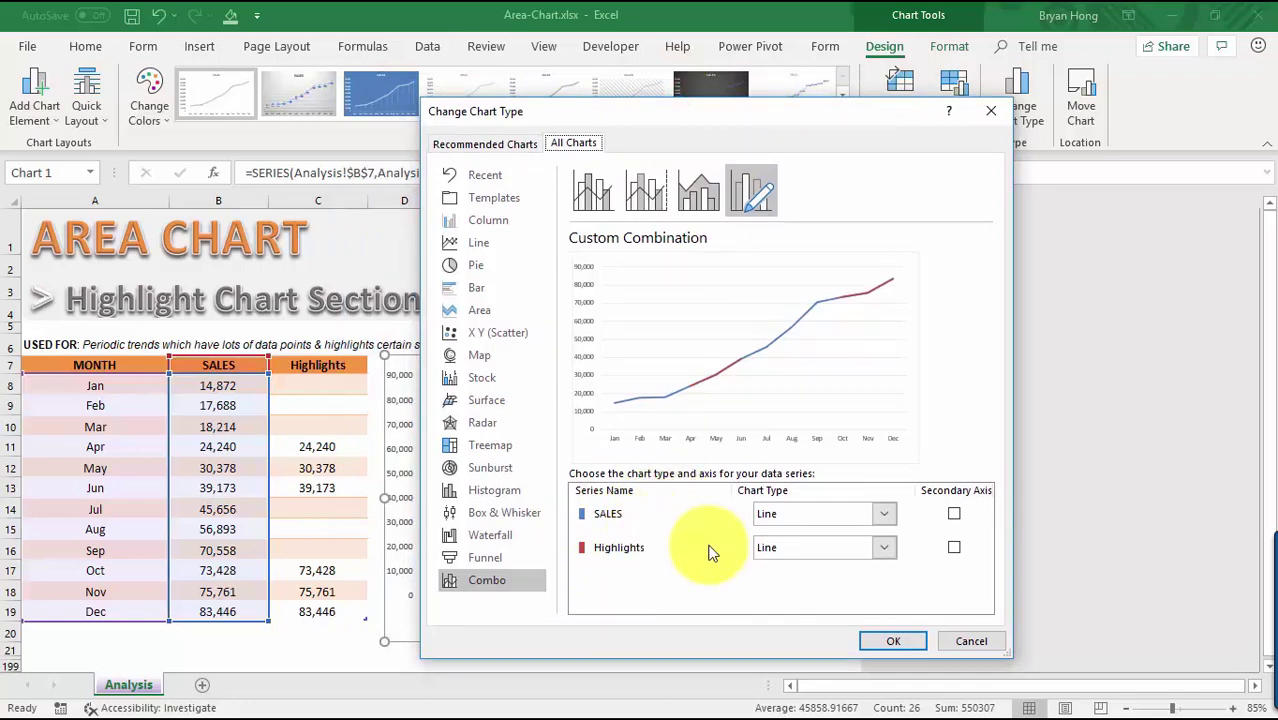
pyautogui.click(884, 548)
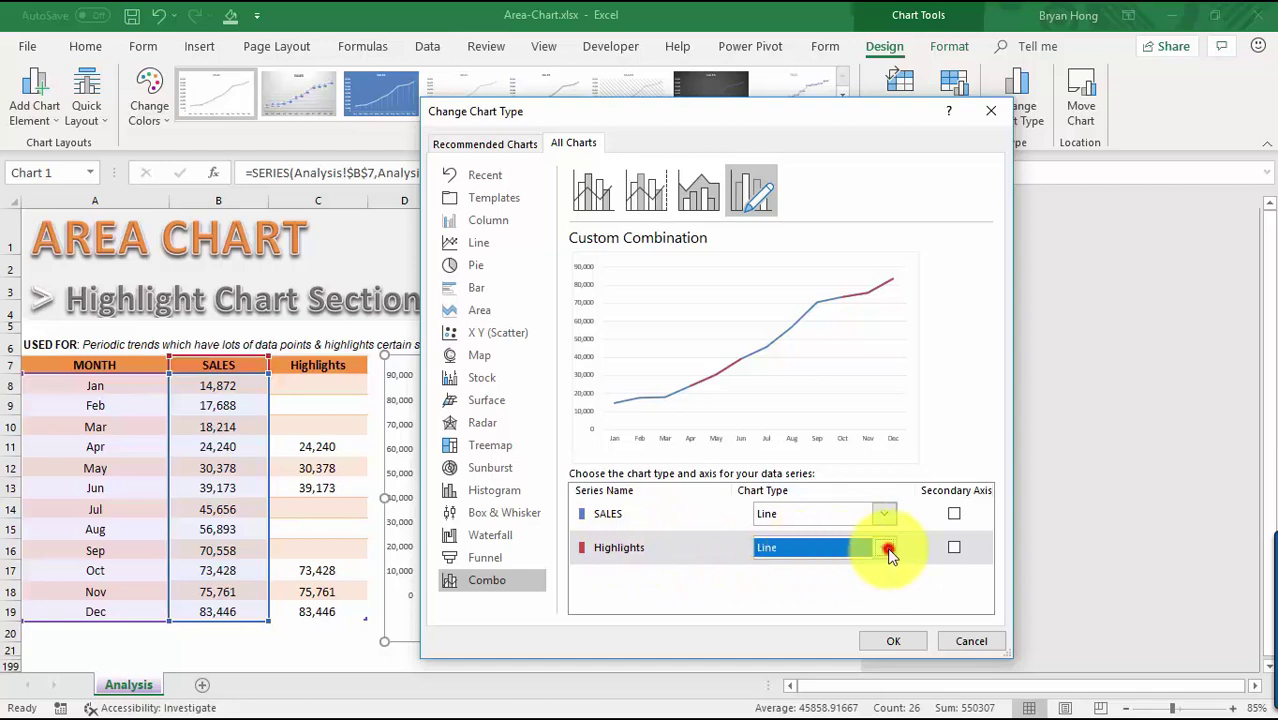
pyautogui.click(884, 548)
pyautogui.scroll(-3, 975, 340)
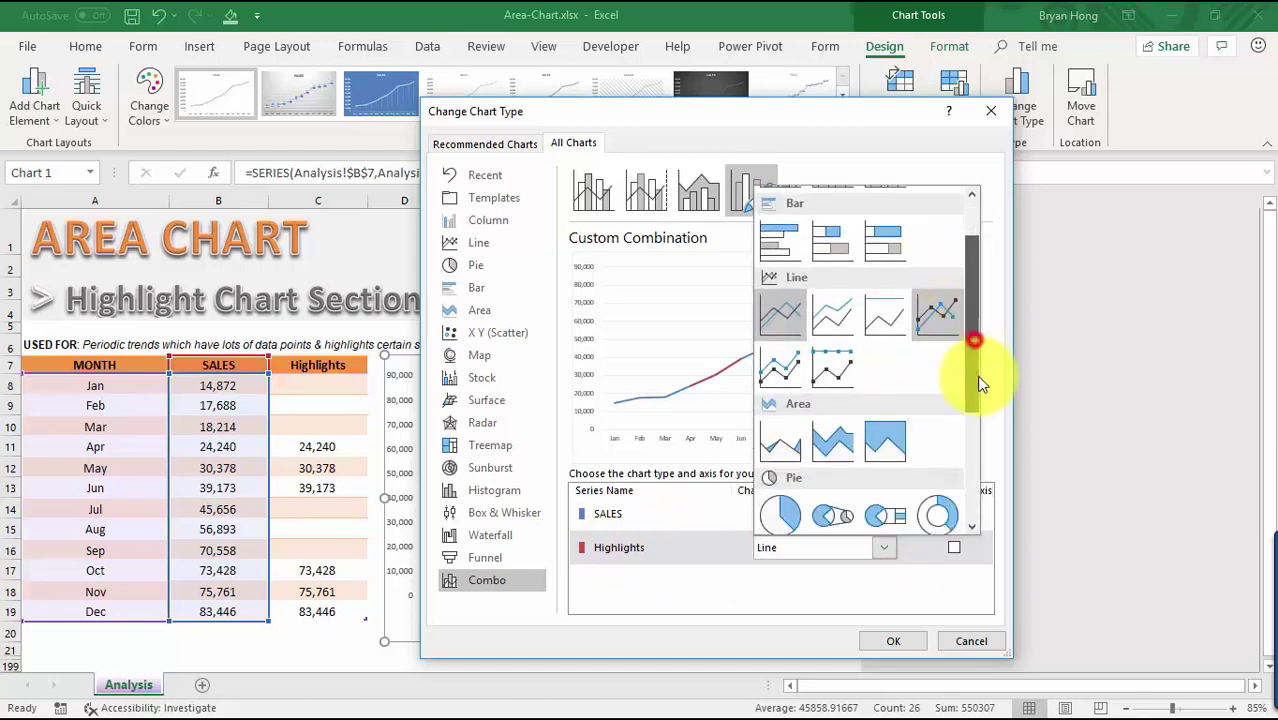
pyautogui.click(778, 408)
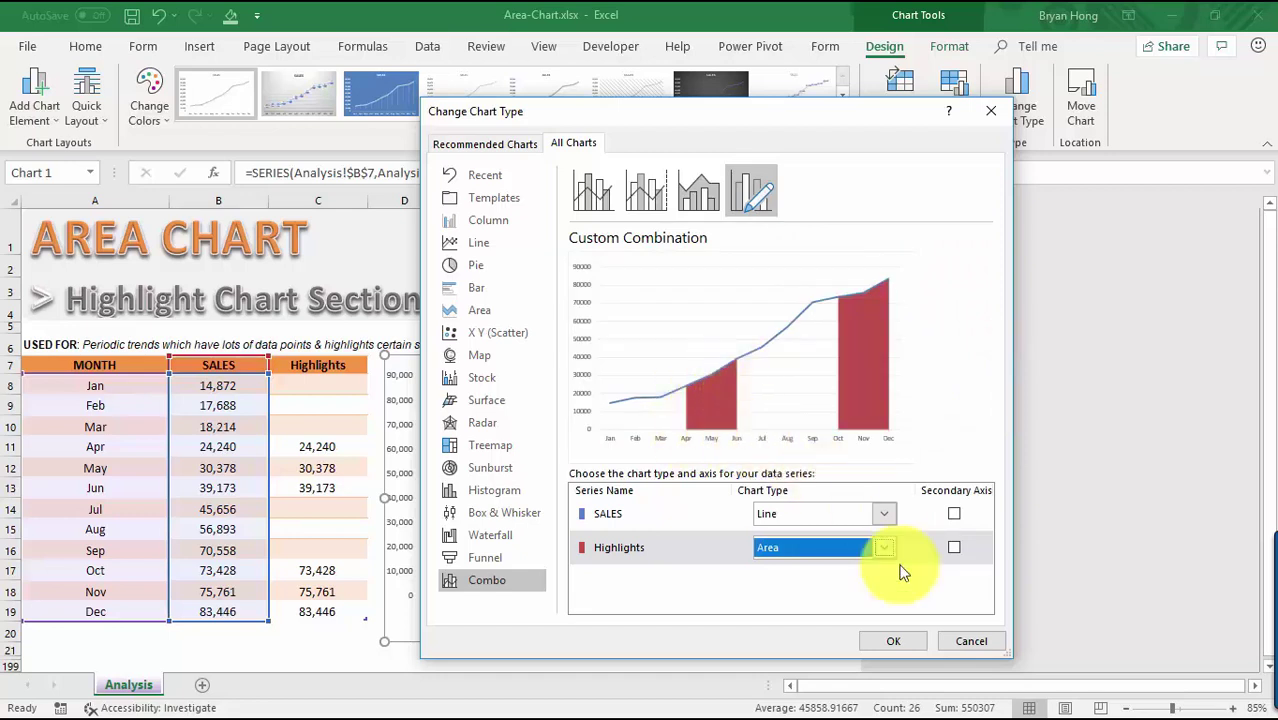
pyautogui.click(911, 641)
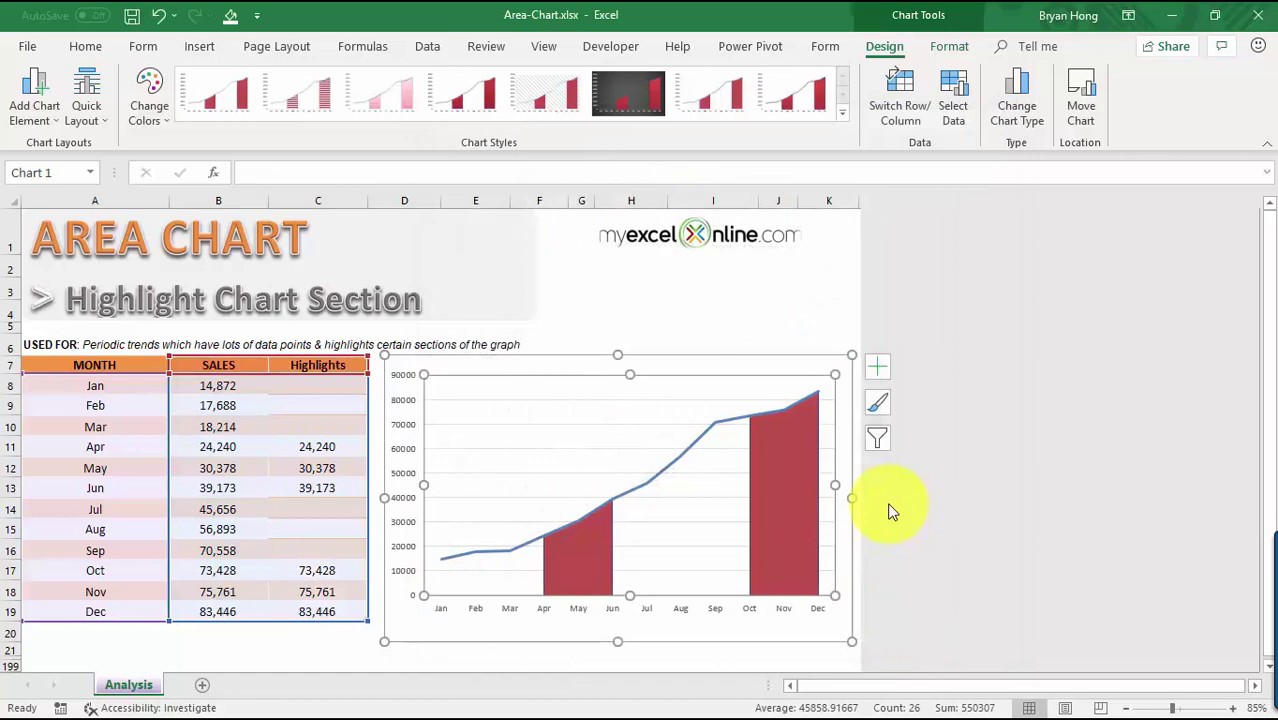
# Give the Highlights series a solid yellow fill in Format Data Series.
pyautogui.rightClick(584, 562)
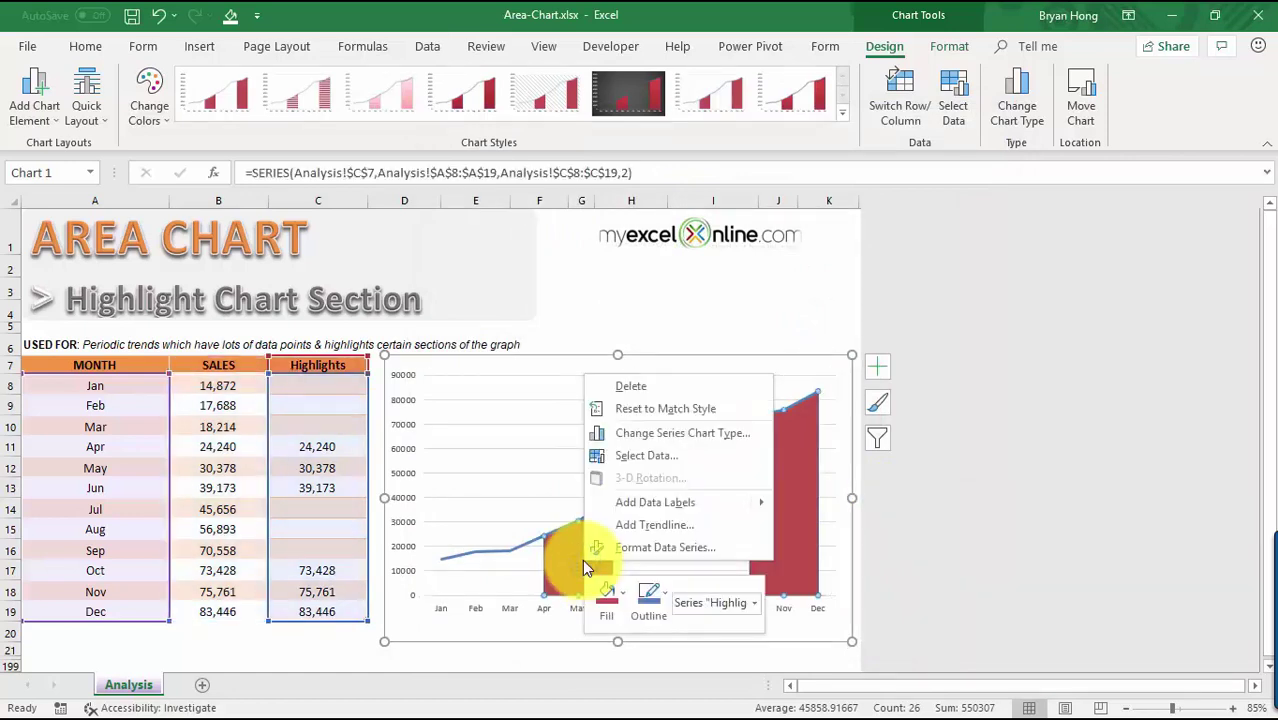
pyautogui.click(701, 547)
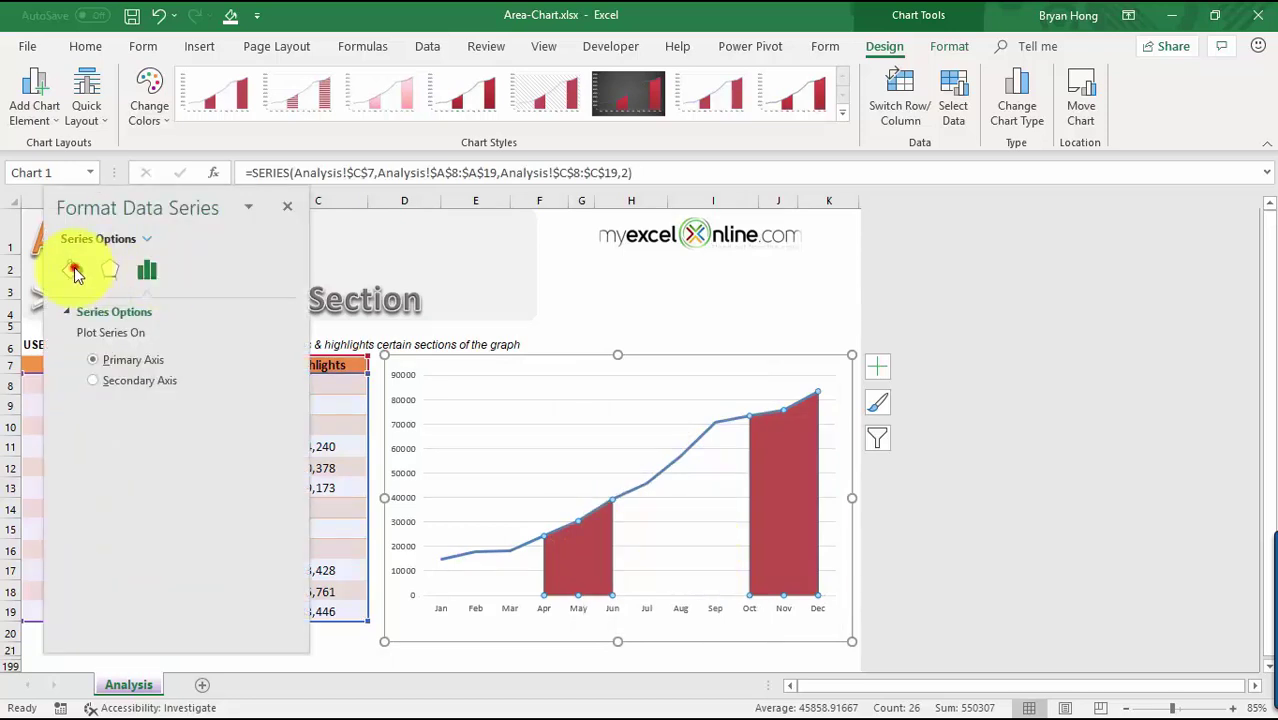
pyautogui.click(74, 269)
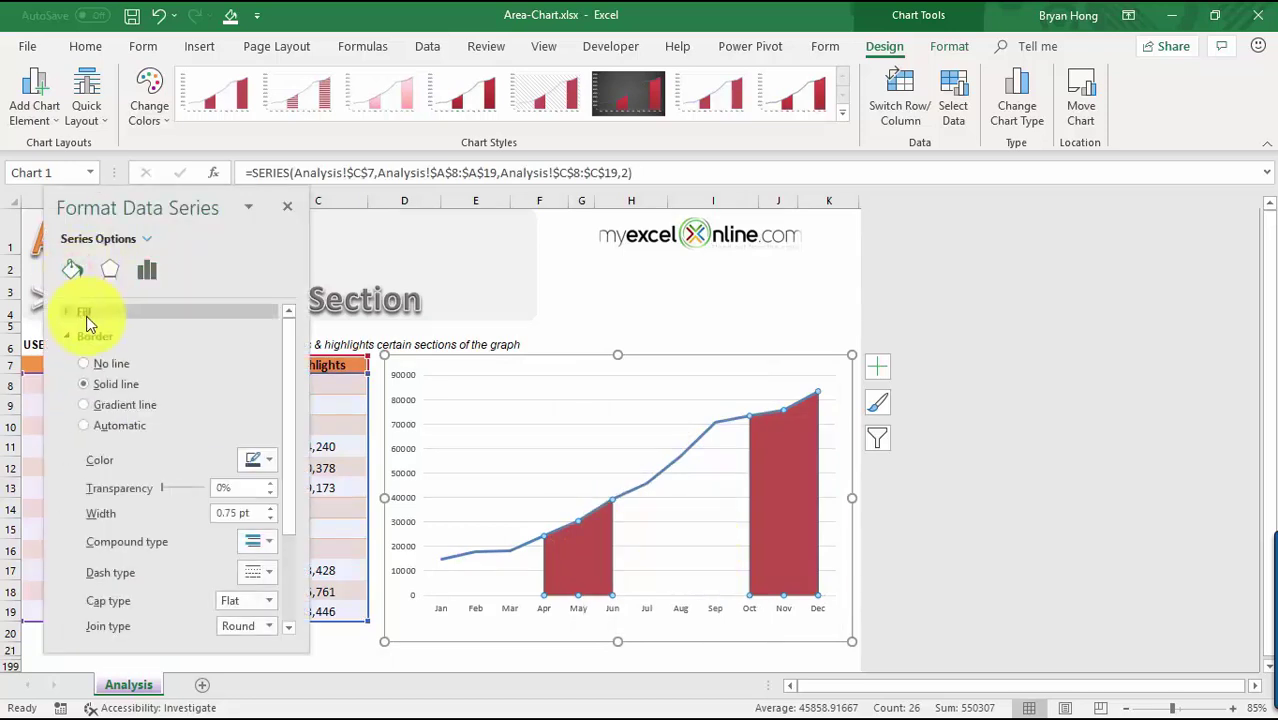
pyautogui.click(66, 311)
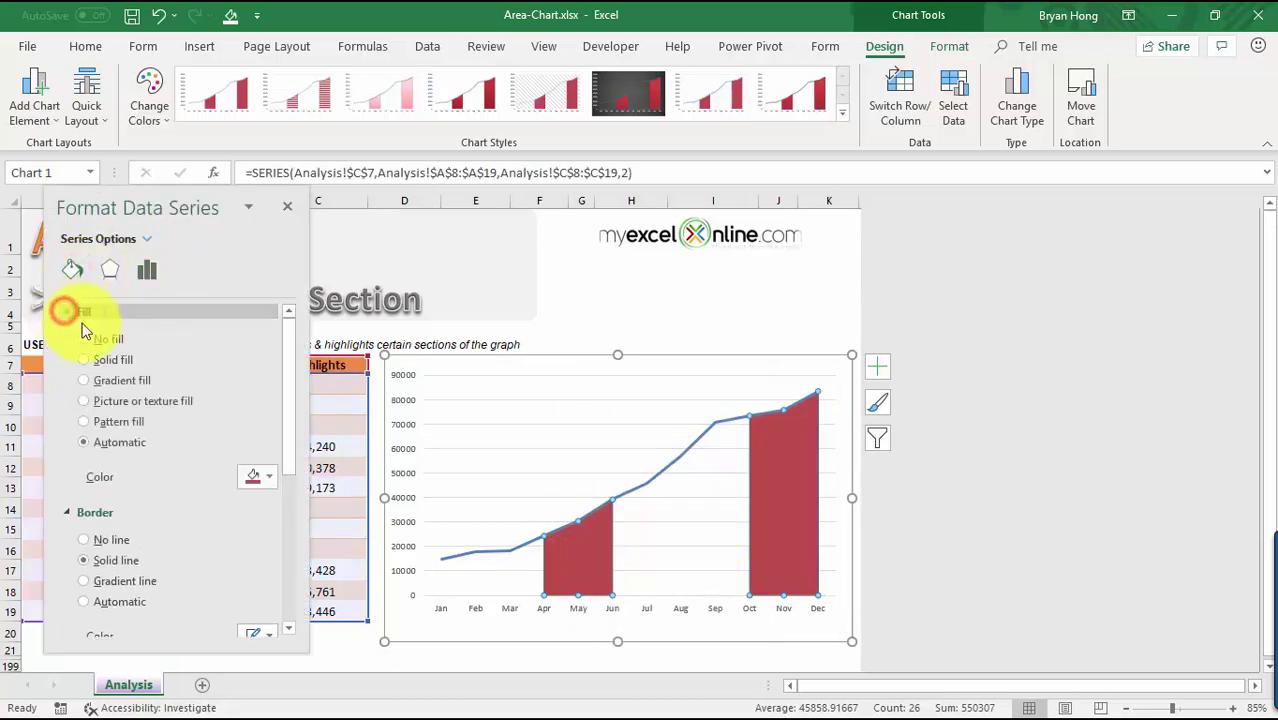
pyautogui.click(268, 477)
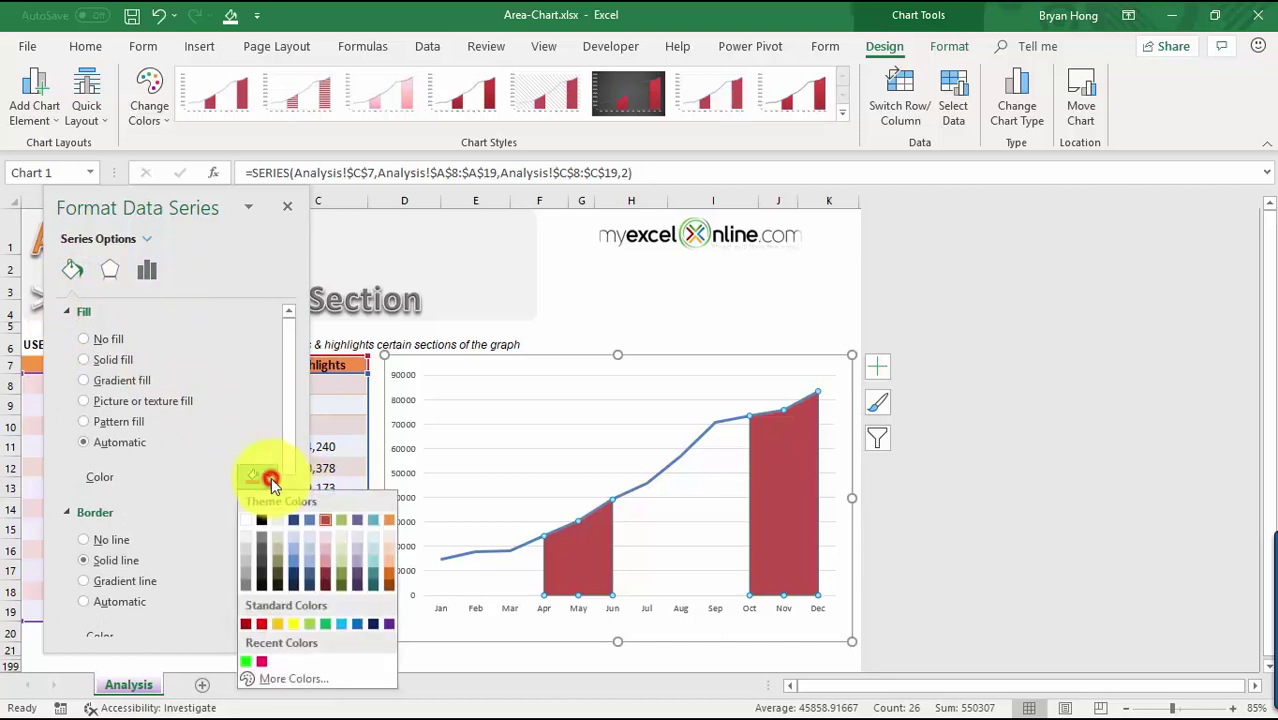
pyautogui.click(293, 624)
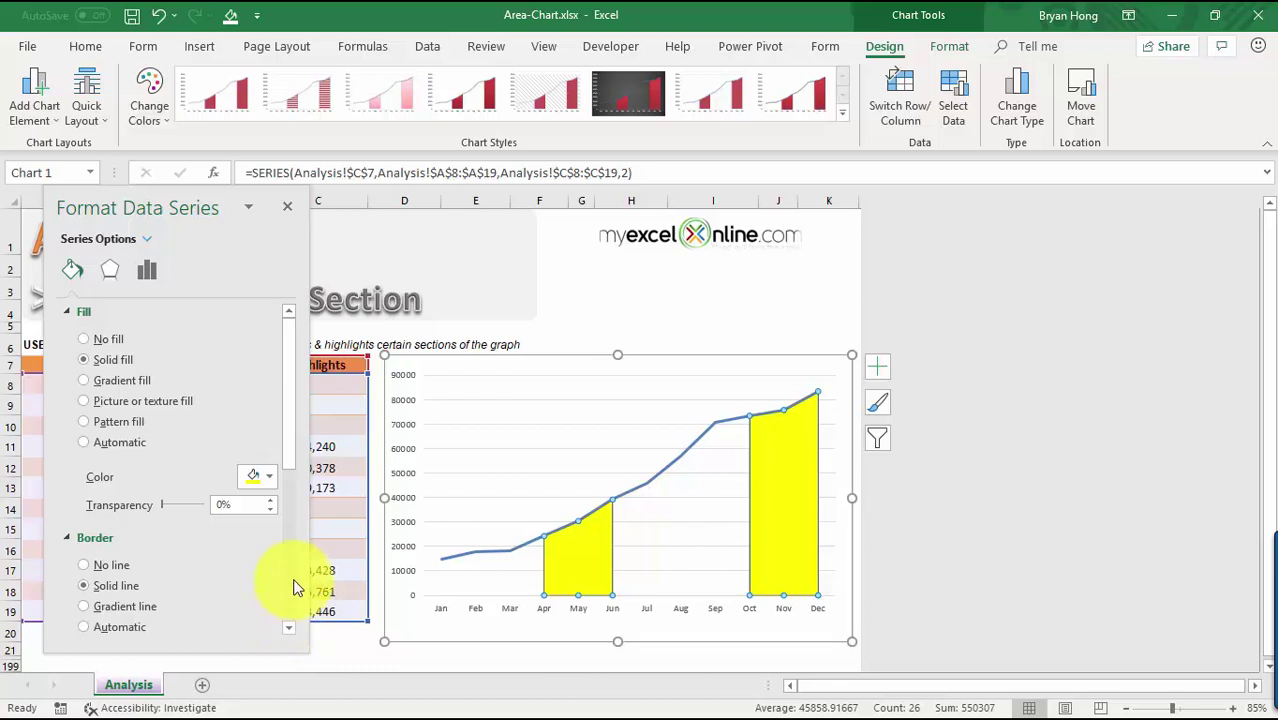
pyautogui.click(287, 206)
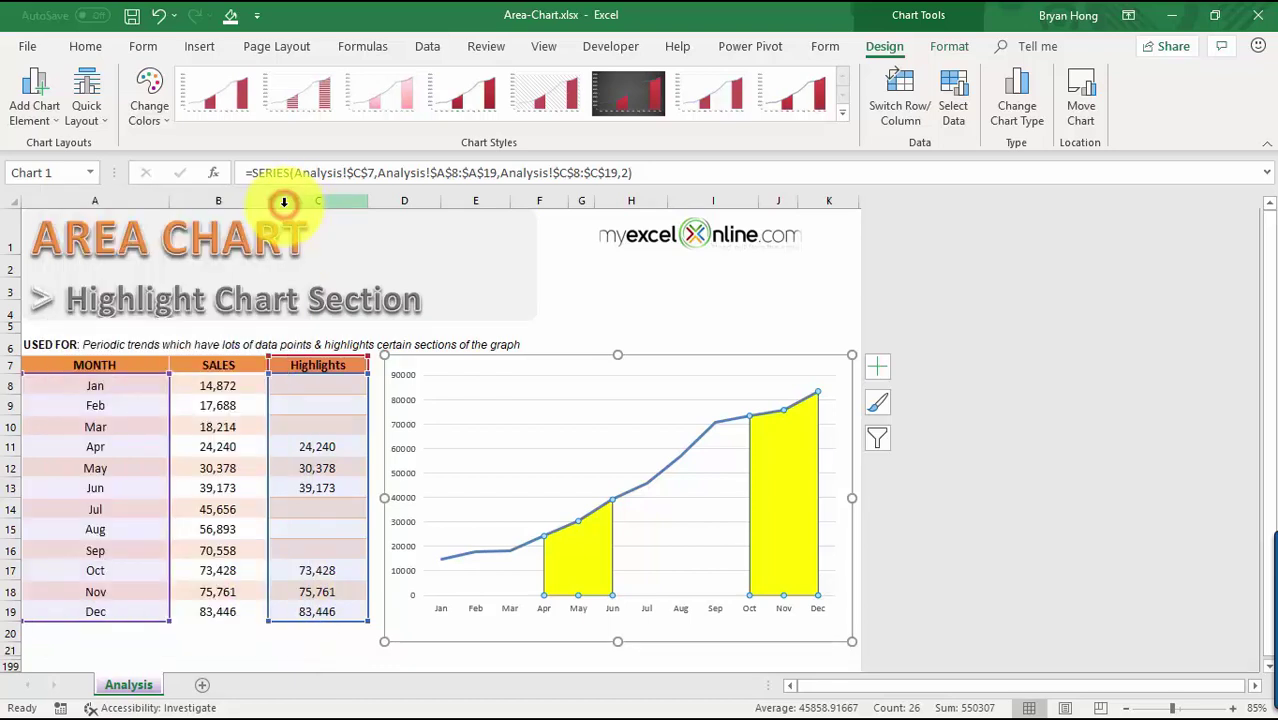